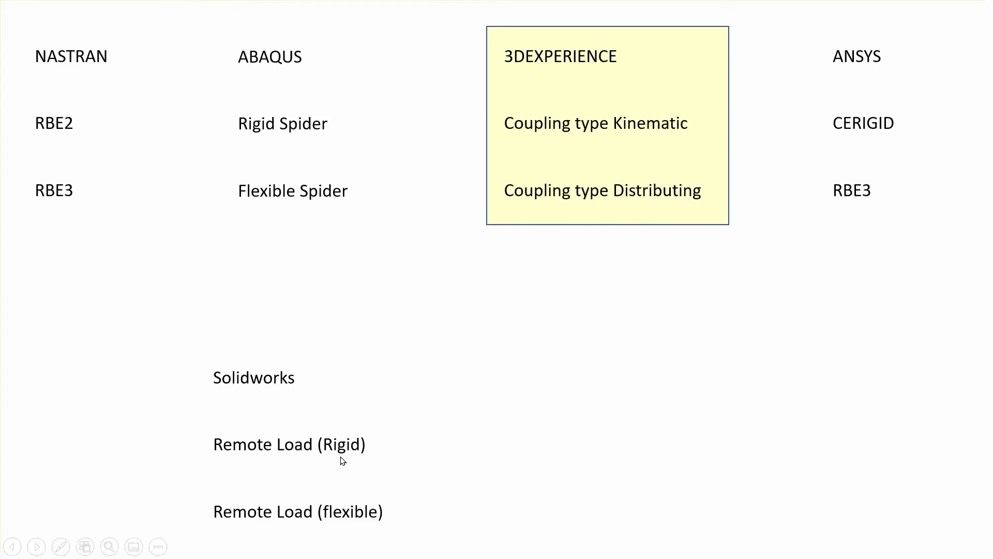
click(825, 370)
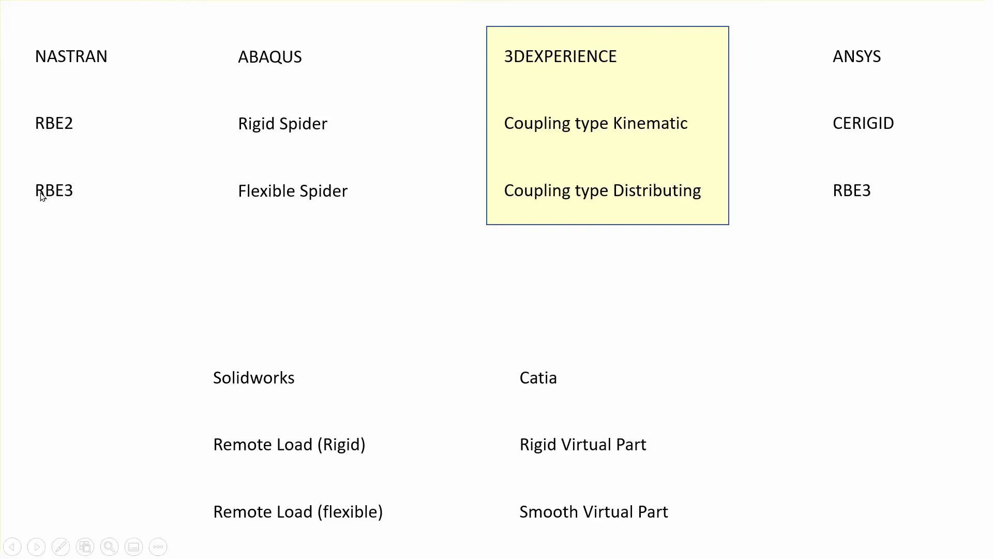
click(886, 408)
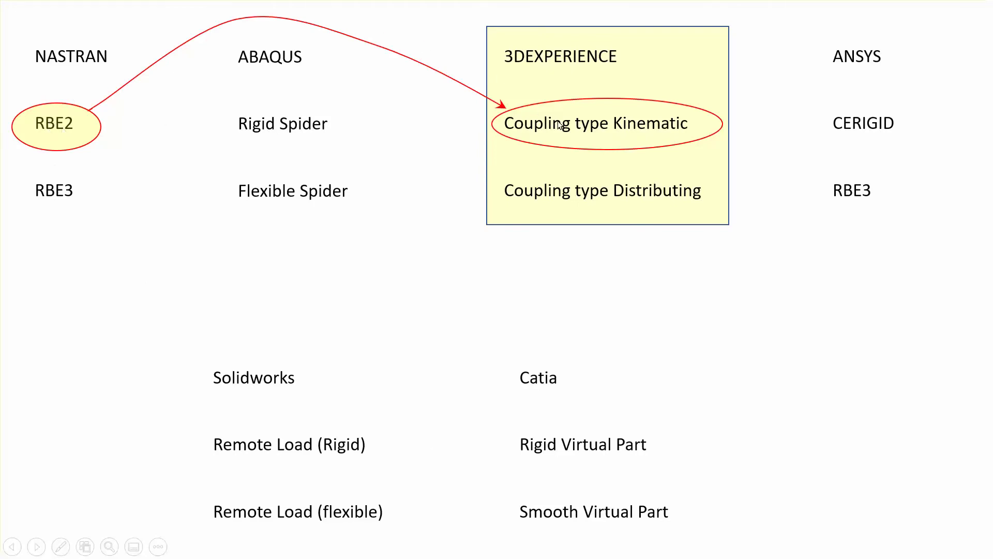
click(832, 300)
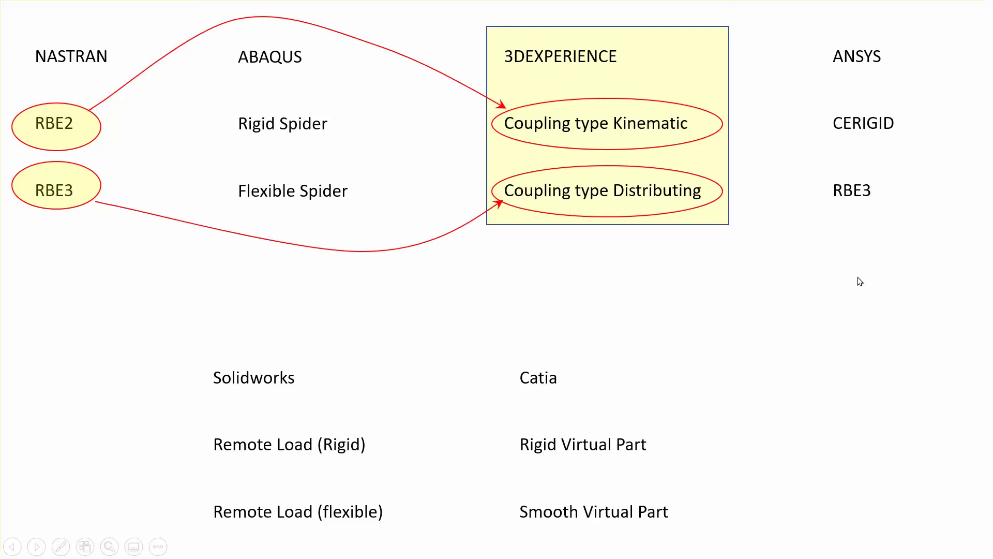
click(882, 289)
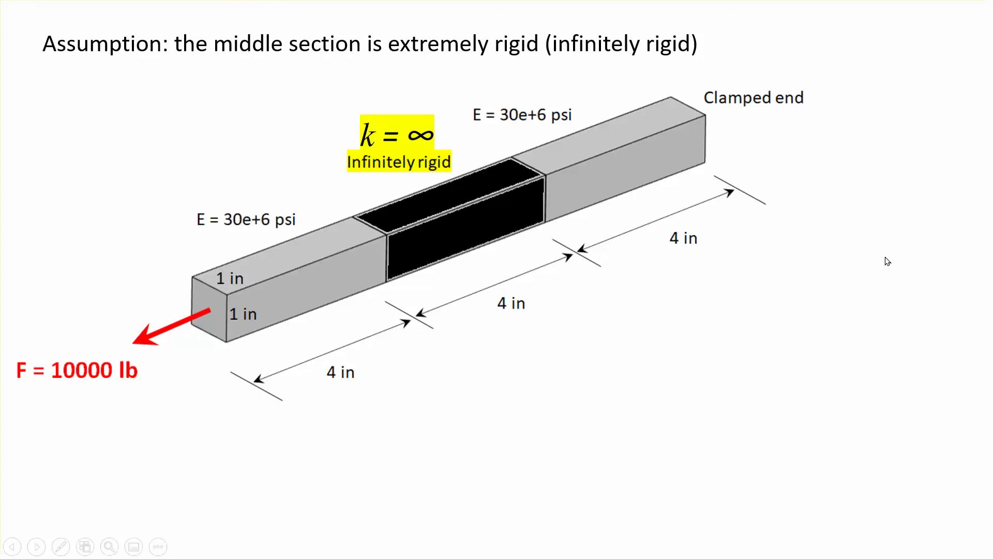
Step: Leave the slide show, bring up the RBE2 and RBE3 comparison slide, and switch to 3DEXPERIENCE
key(Escape)
click(75, 251)
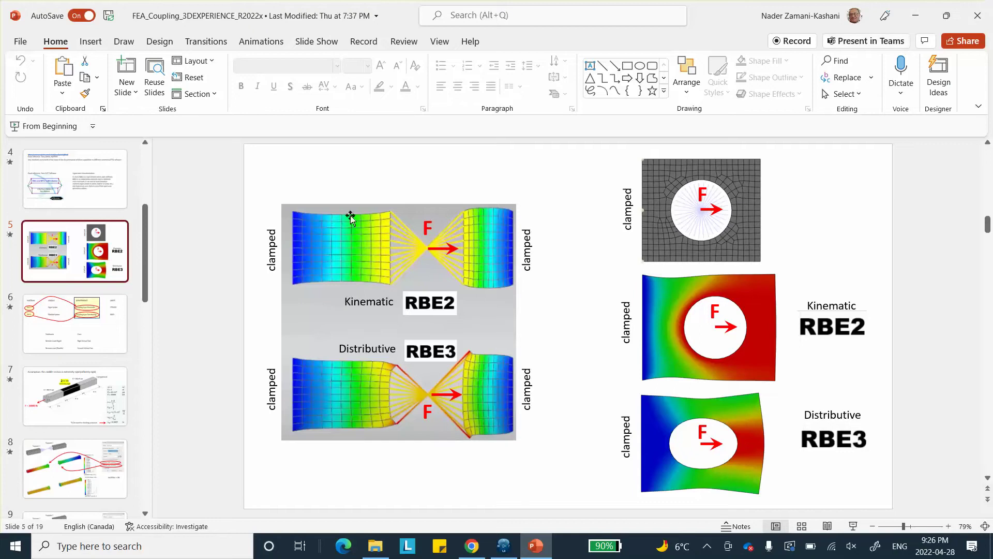
click(915, 19)
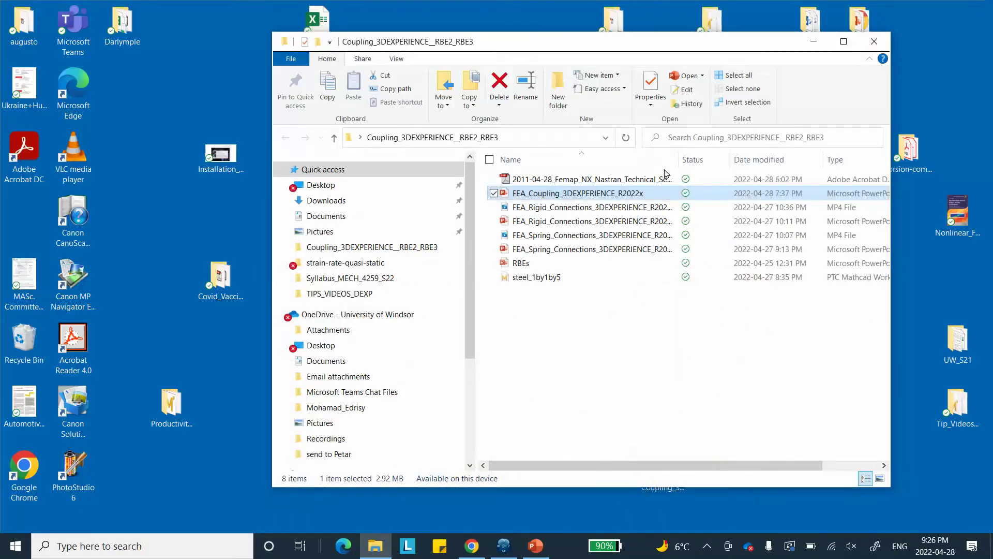
click(512, 551)
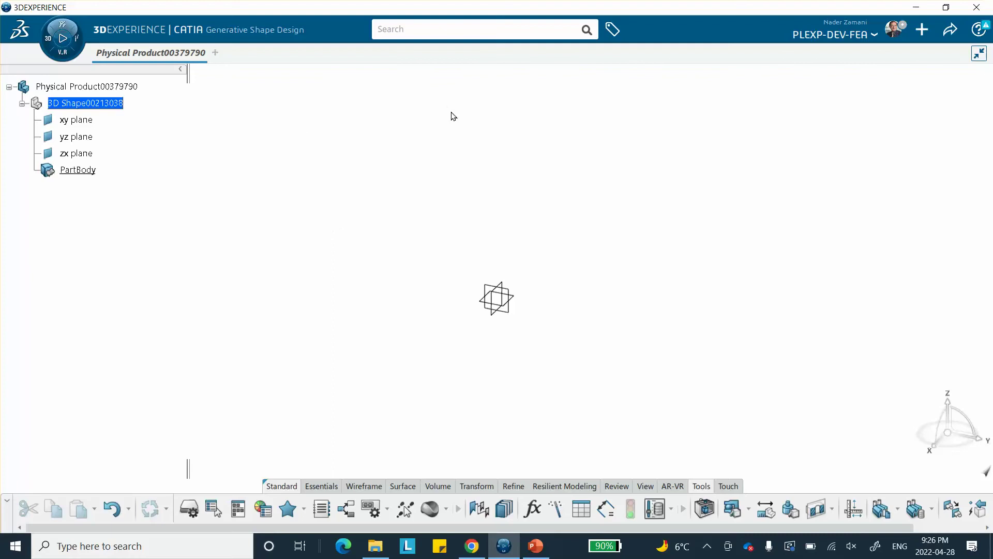
Step: Sketch a centered rectangle at the origin of the yz plane, about twice as wide as tall, and finish the sketch
click(512, 294)
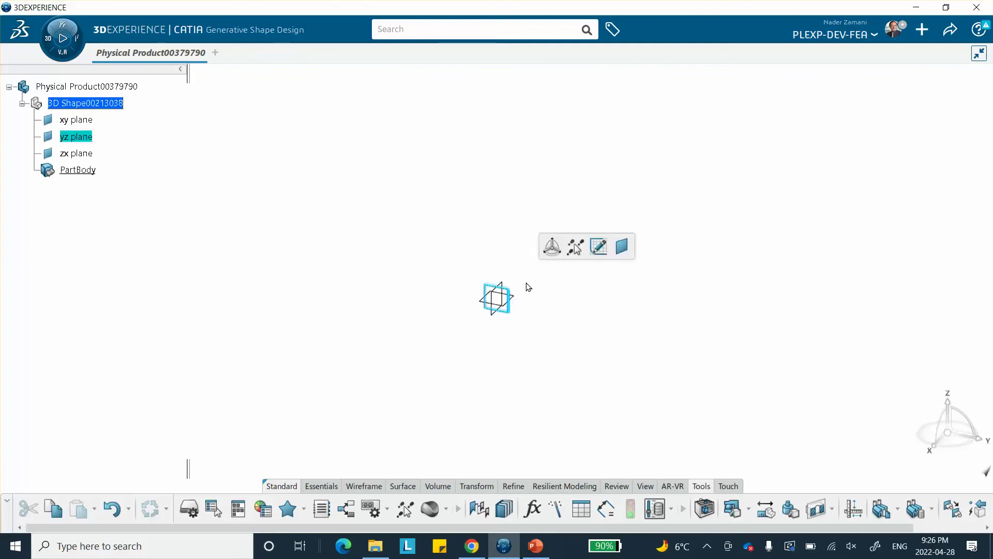
click(596, 249)
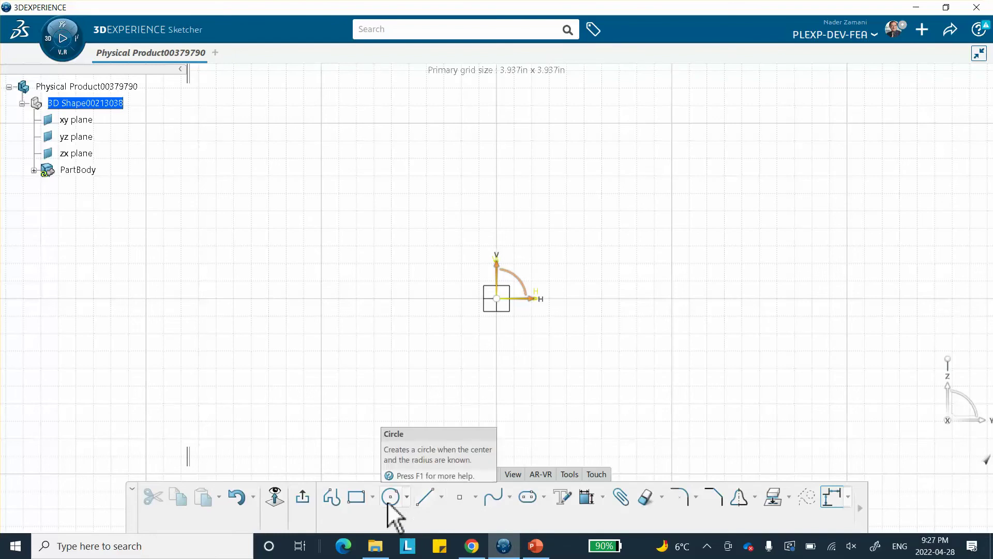
click(374, 498)
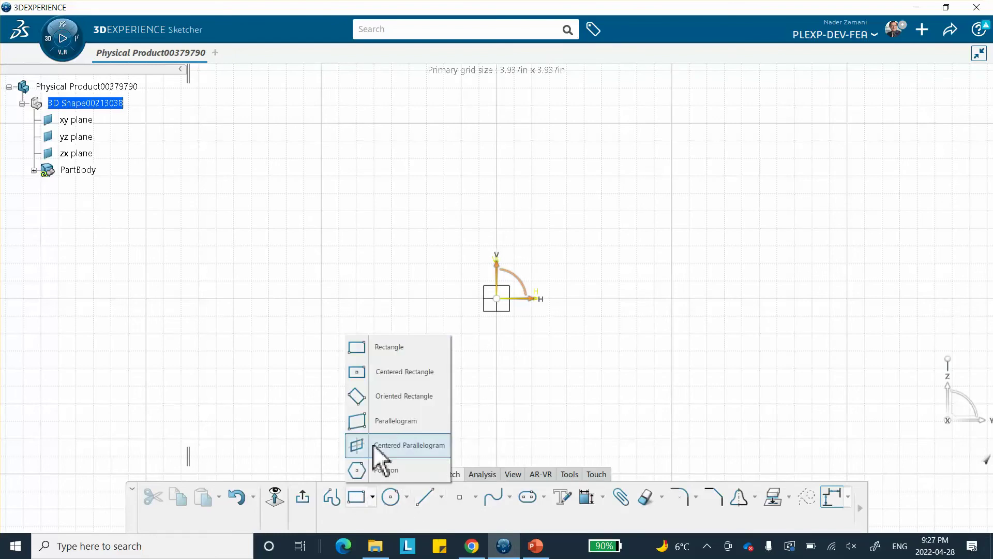
click(367, 370)
click(499, 299)
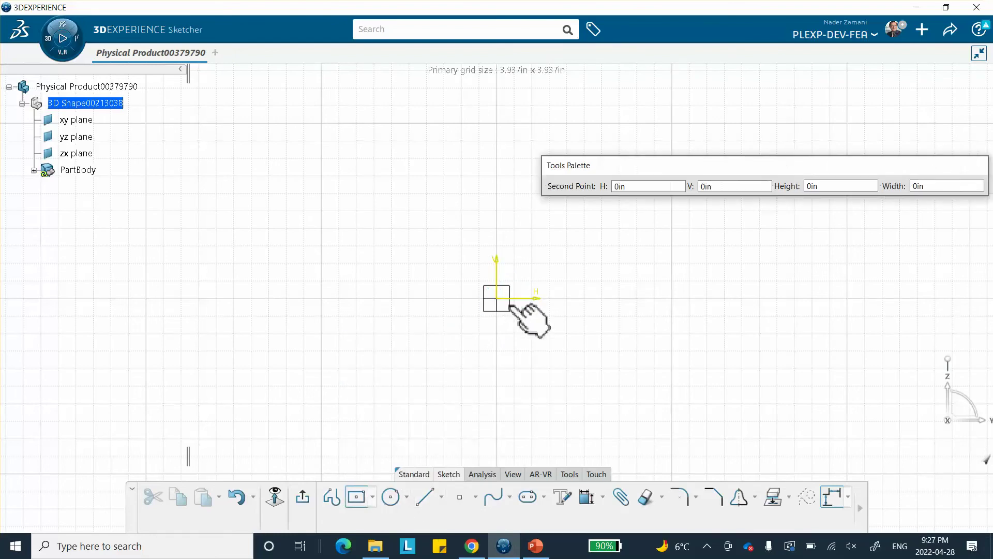
click(653, 377)
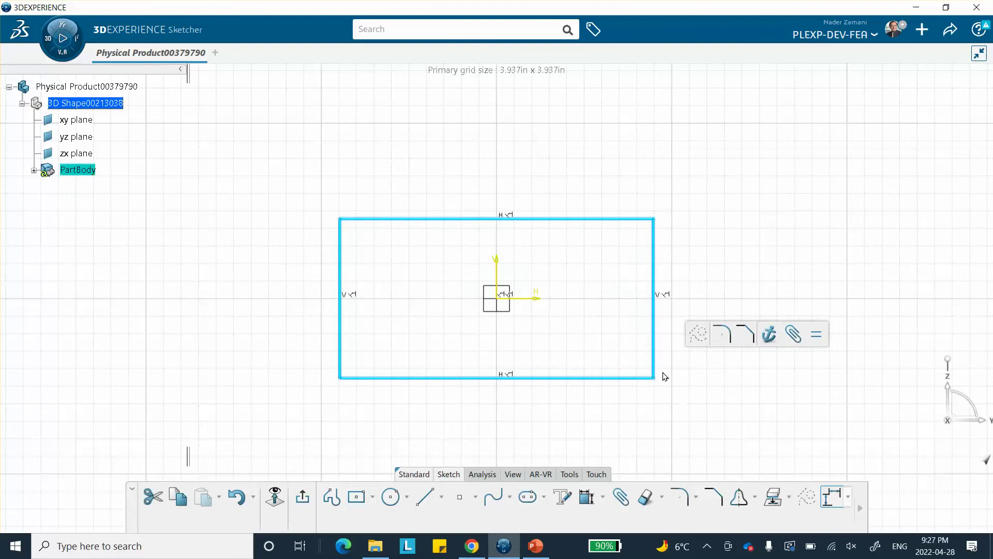
click(302, 497)
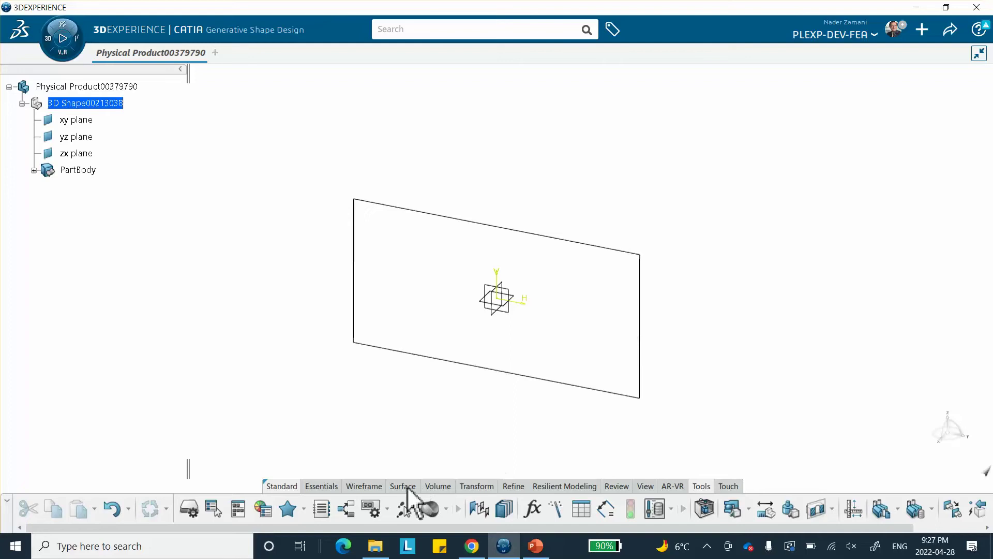
Step: Create a Fill surface bounded by the rectangle sketch
click(407, 485)
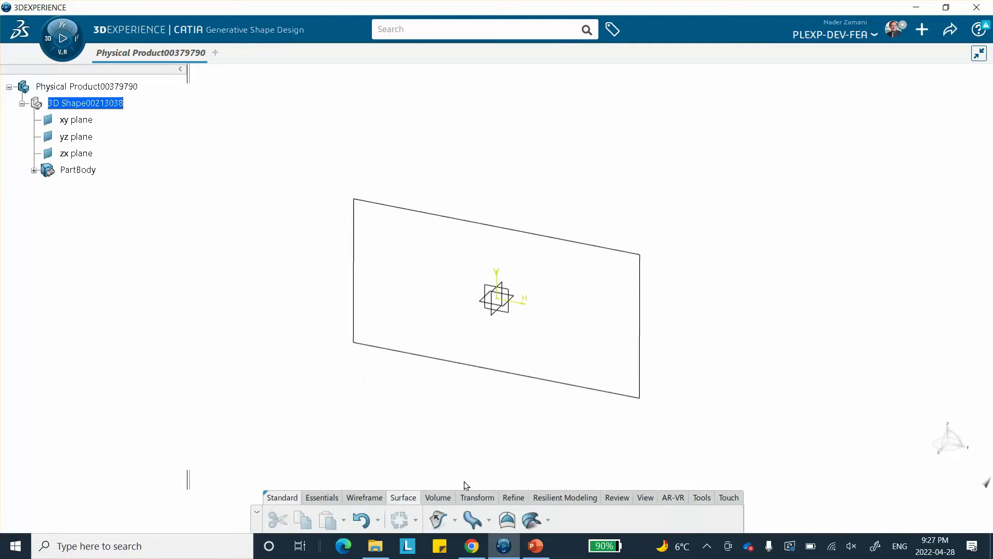
click(507, 520)
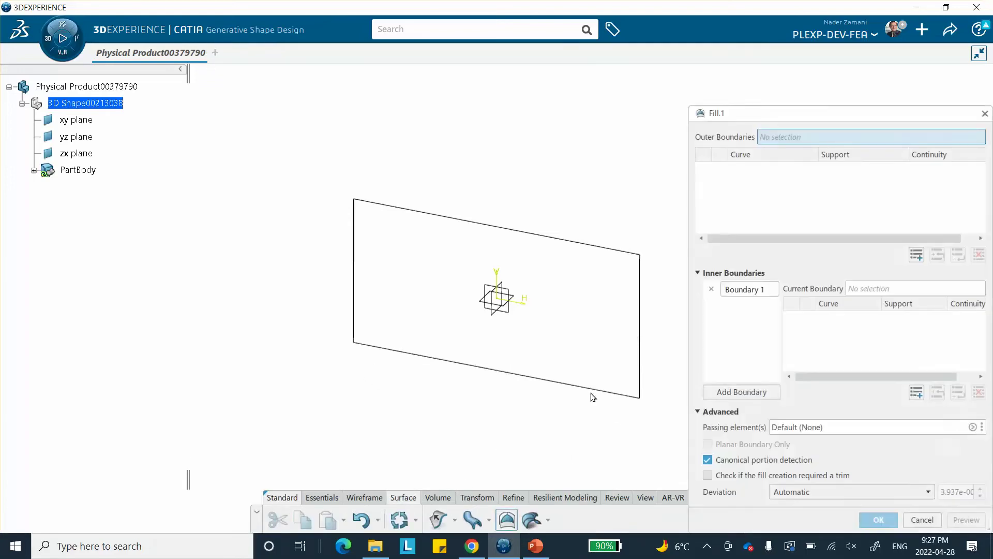
click(601, 392)
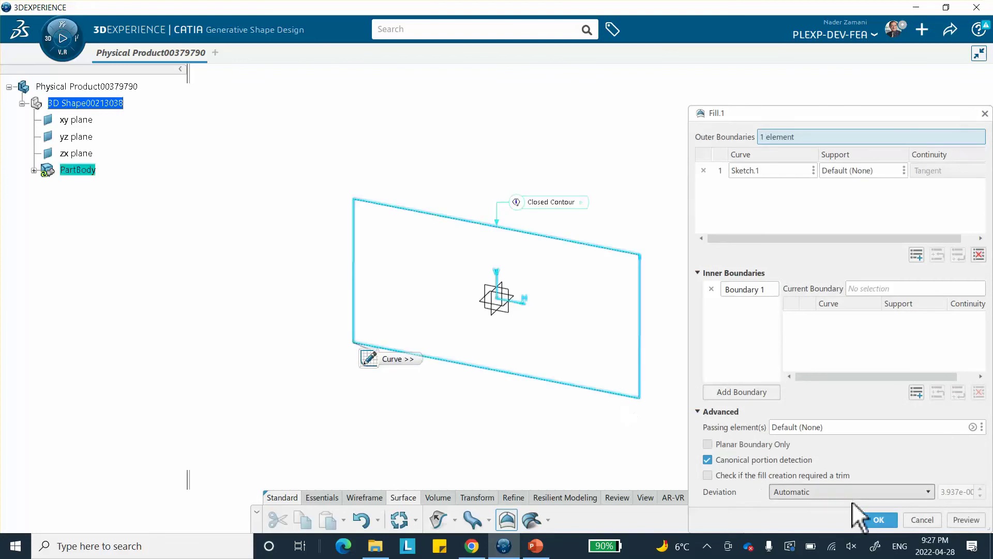
click(876, 520)
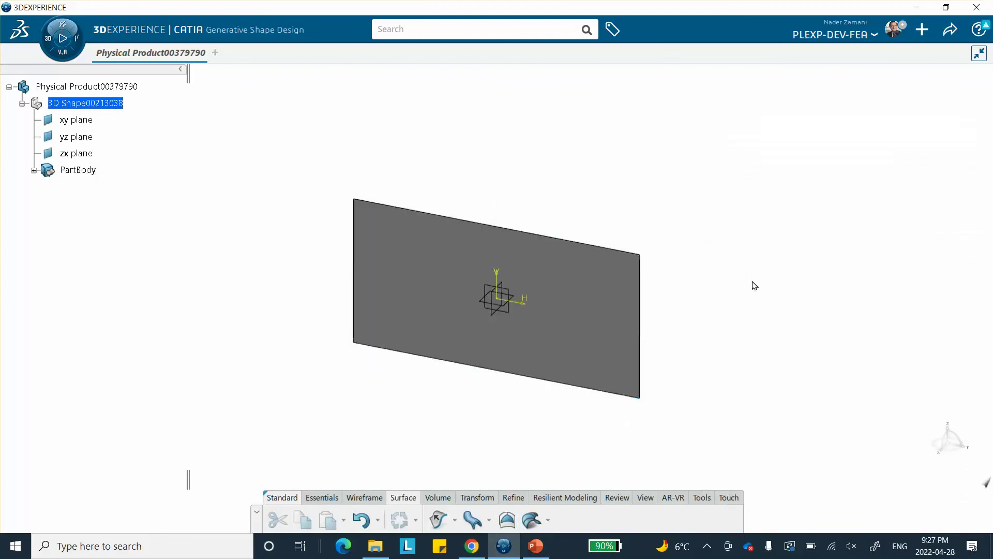
Step: Sketch an origin-centered circle on the filled surface, a little over half the rectangle's height in diameter, and finish the sketch
click(587, 317)
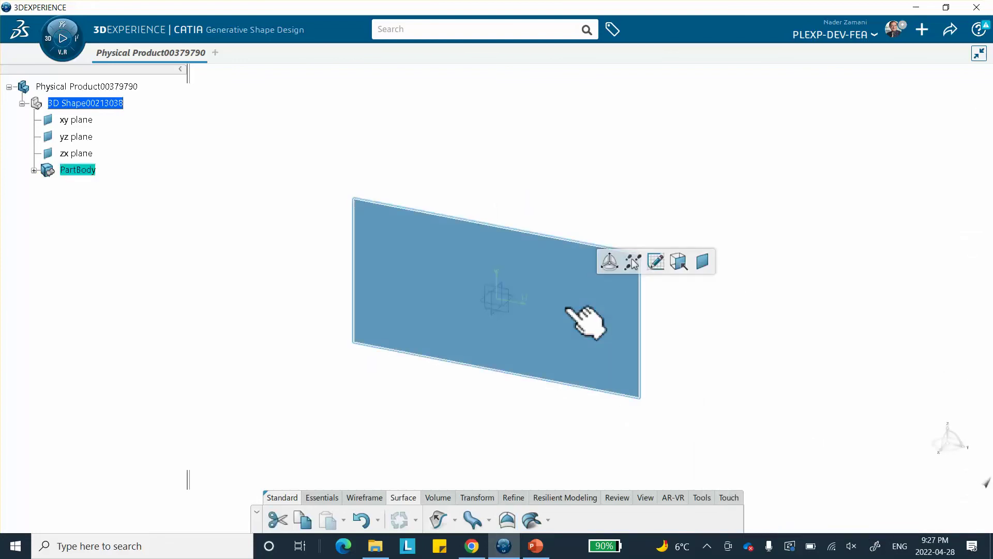
click(655, 263)
click(390, 496)
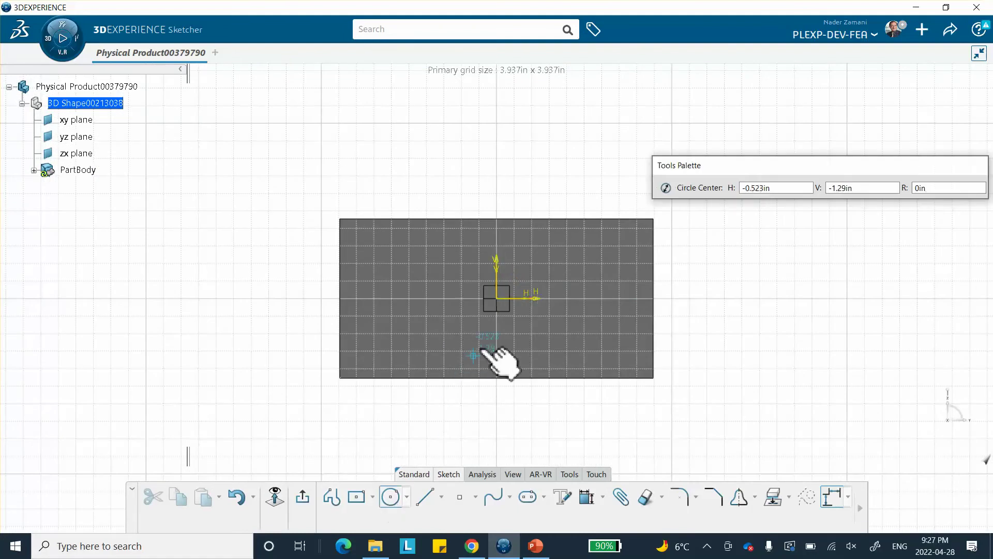
click(498, 300)
click(529, 330)
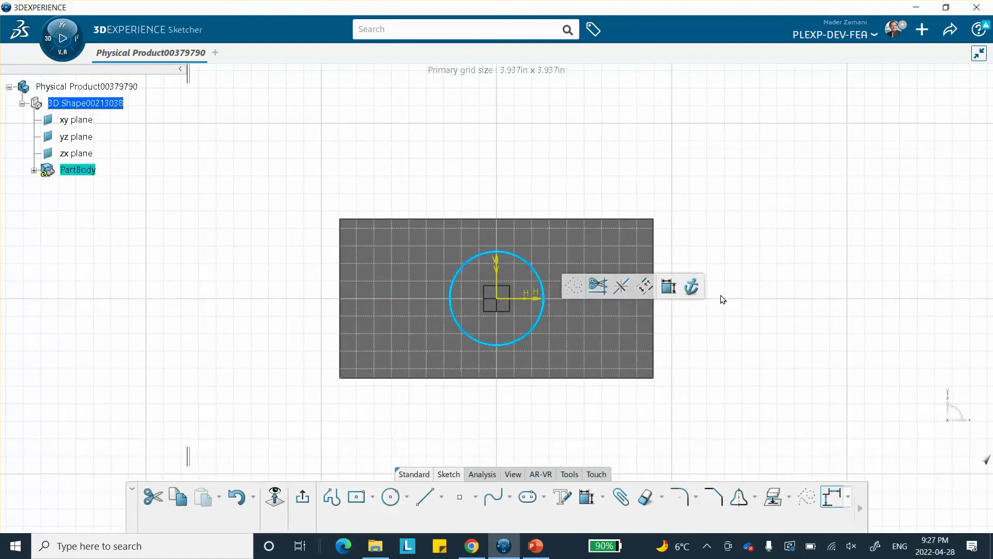
click(303, 498)
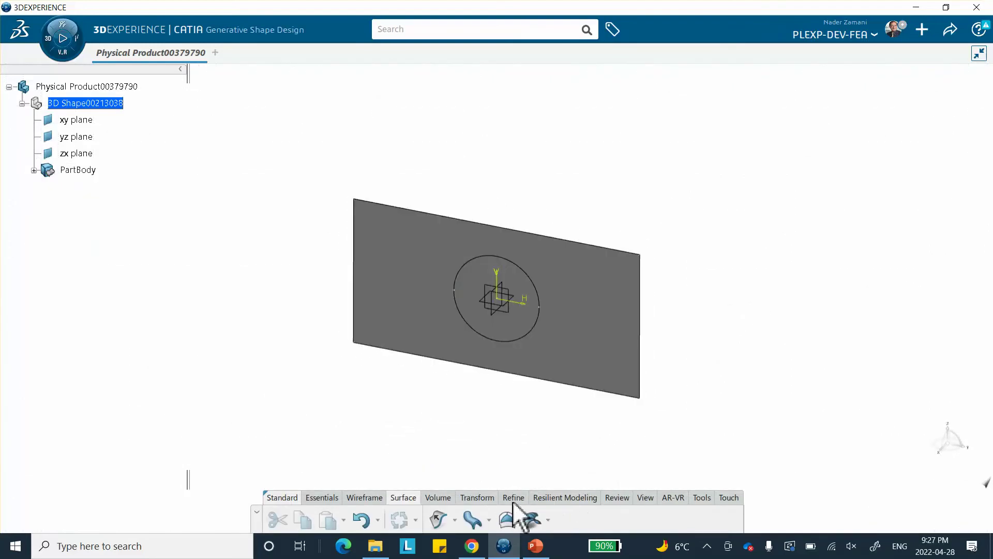
Step: Split the filled surface with the circle sketch to cut a central round hole, and expand the PartBody in the tree
click(473, 499)
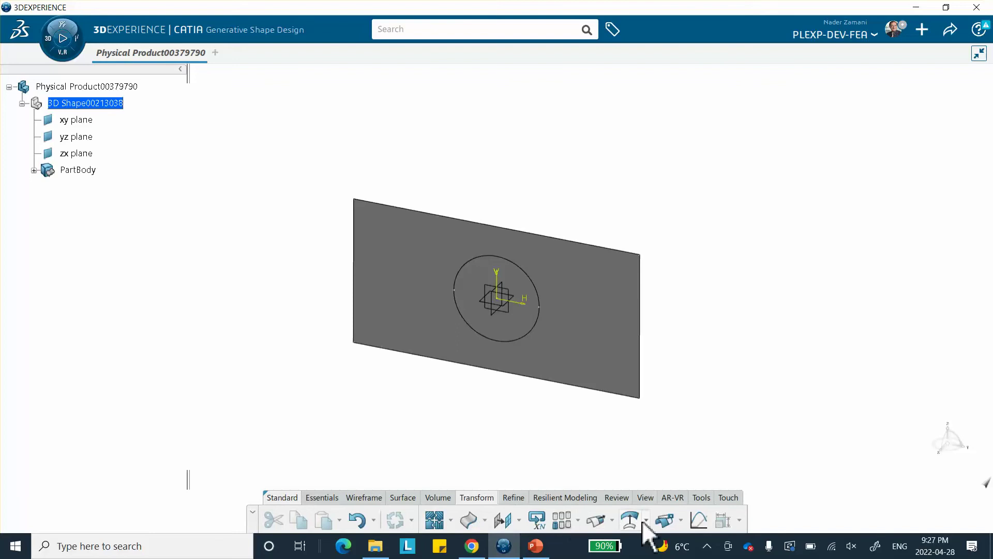
click(662, 517)
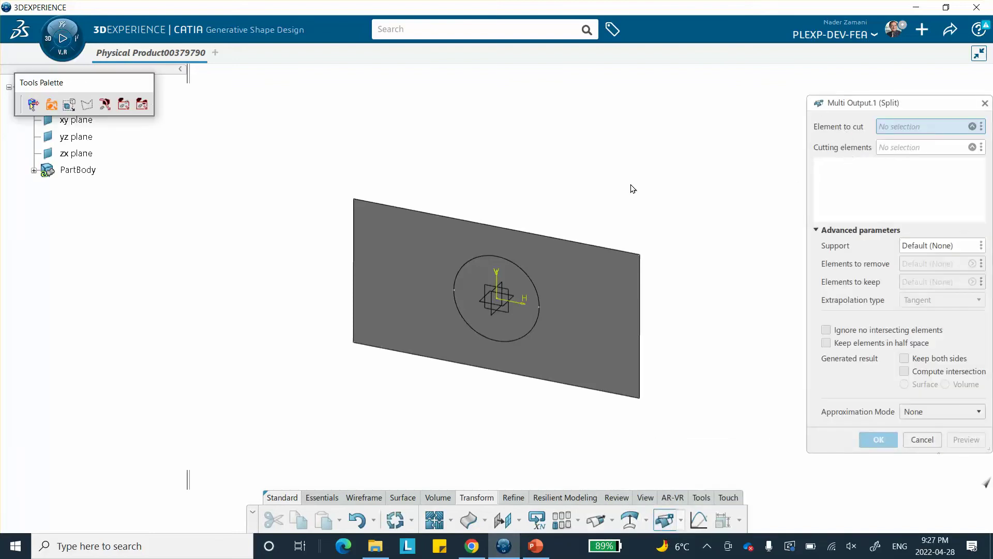
click(594, 290)
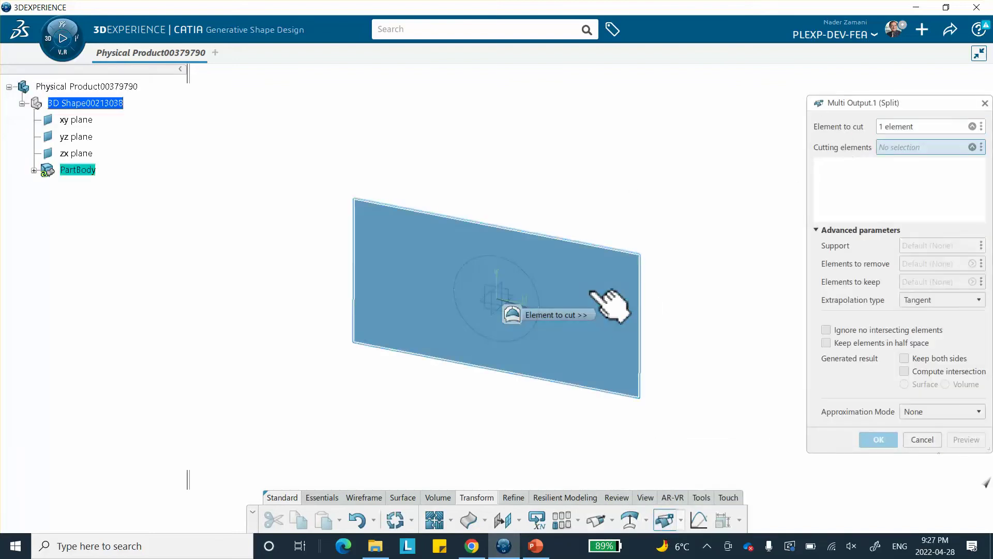
click(537, 287)
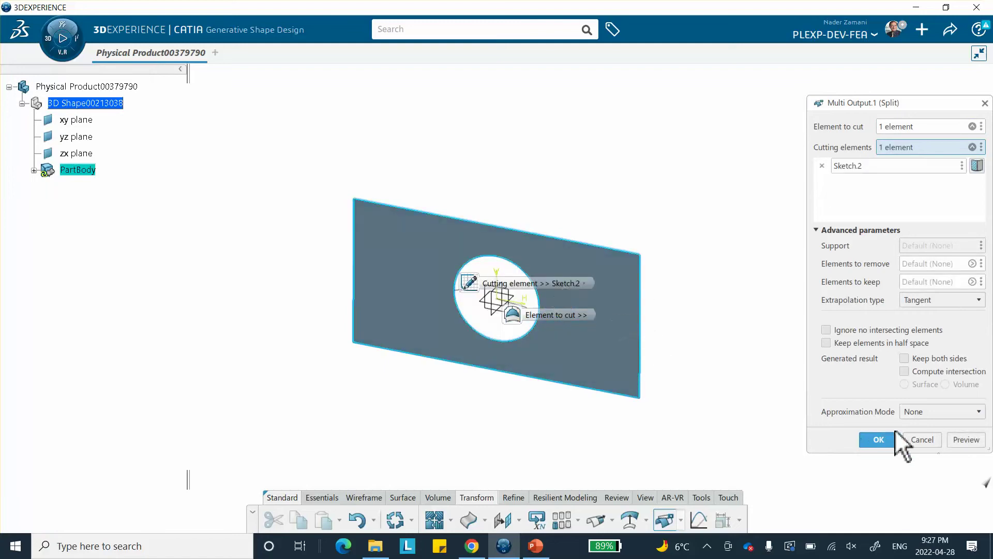
click(879, 439)
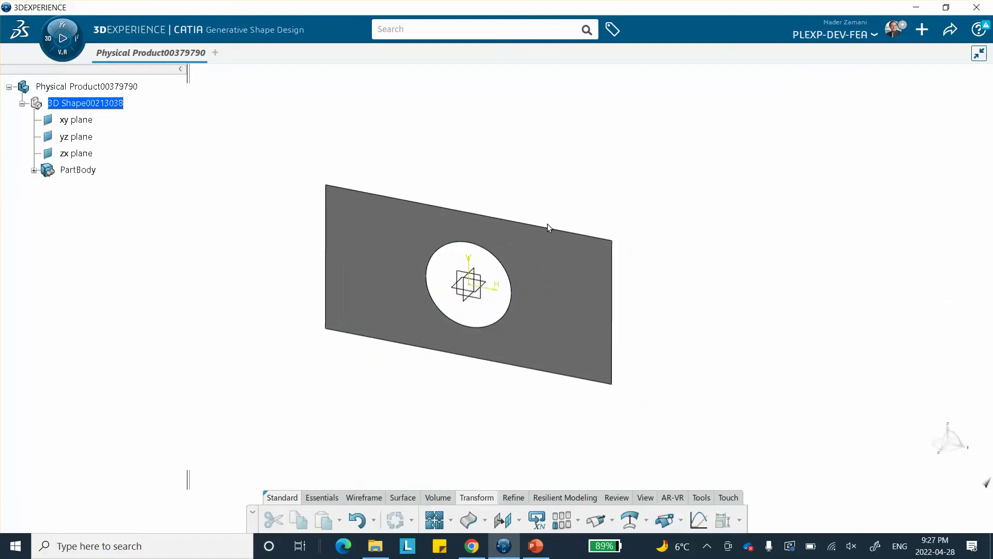
click(34, 170)
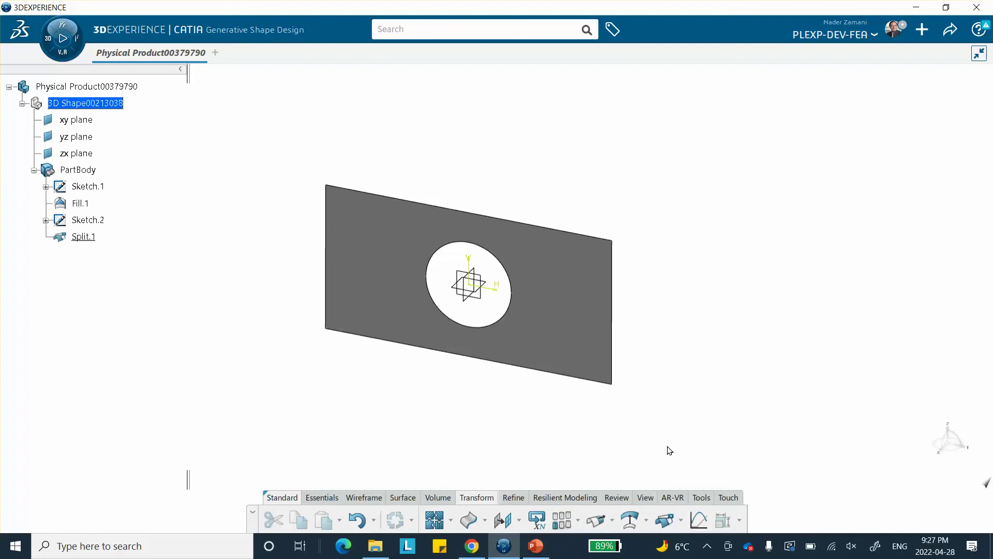
Step: Create a new core material titled Coupling_video_april_28_2022, leaving the covering material's title at its default
click(696, 497)
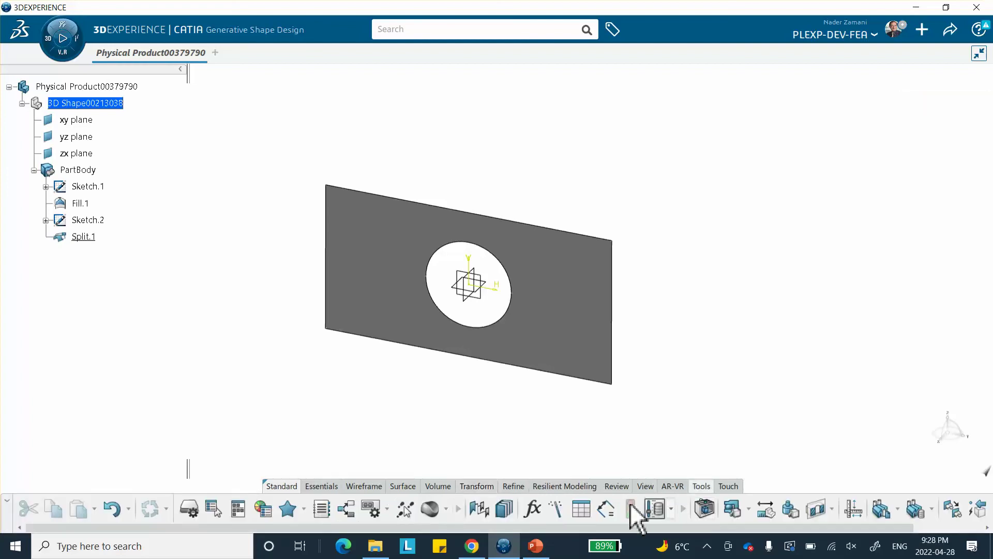
click(446, 511)
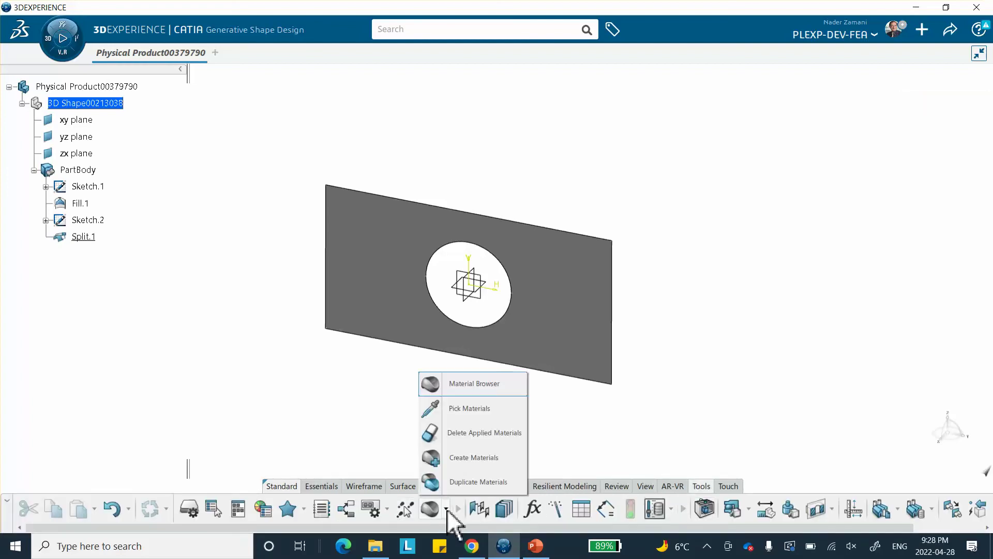
click(454, 458)
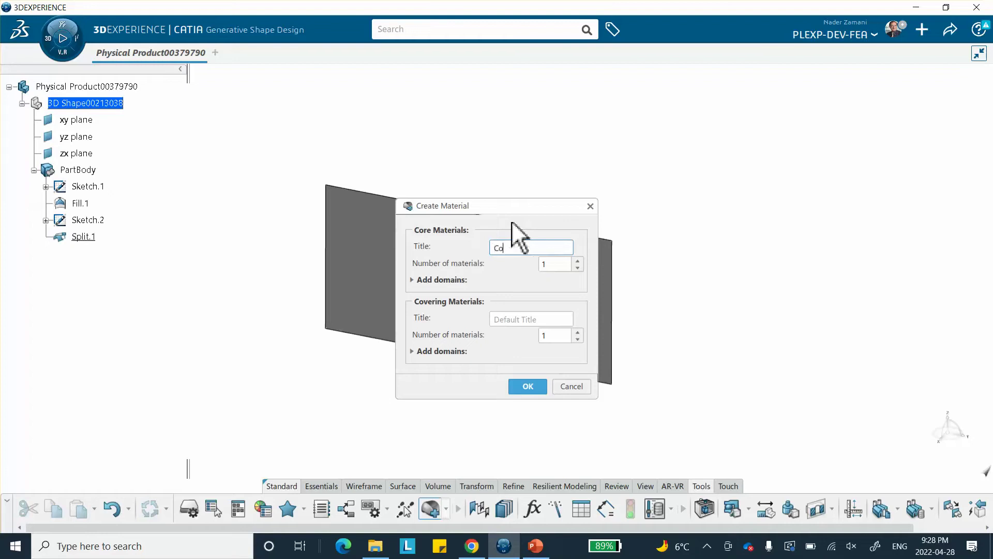
text(pling_video_ap)
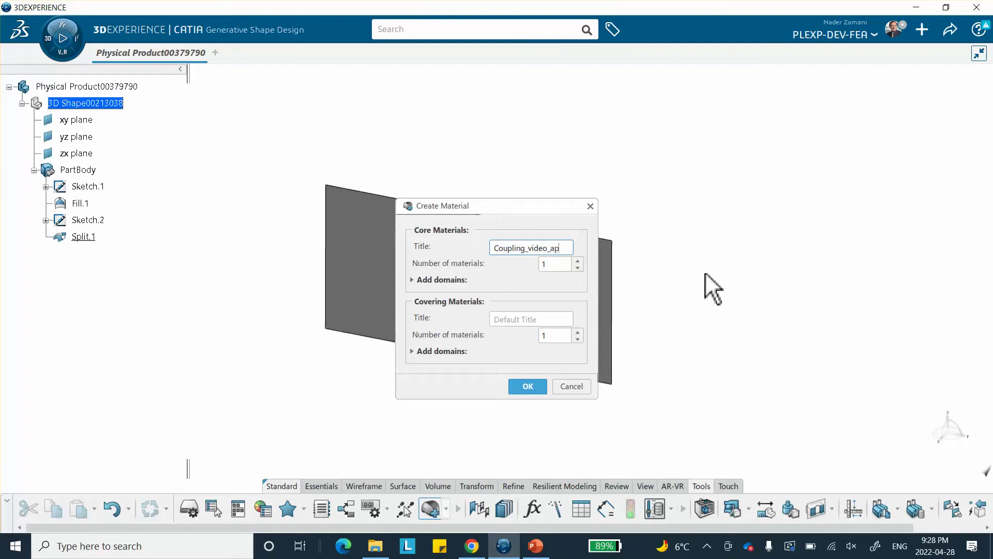
text(28_2022)
click(524, 385)
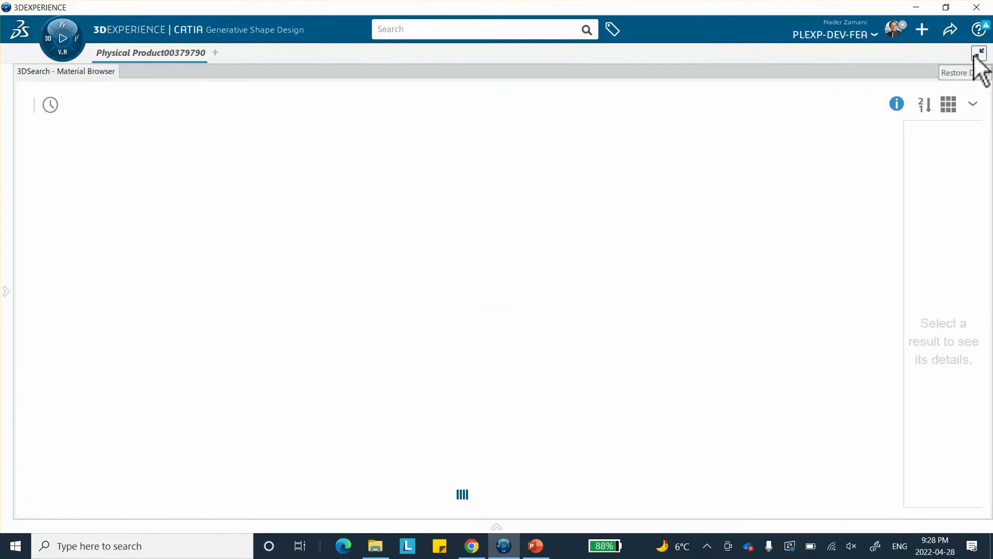
Step: Restore the Material Browser to a floating window and place it beside the plate model
click(978, 54)
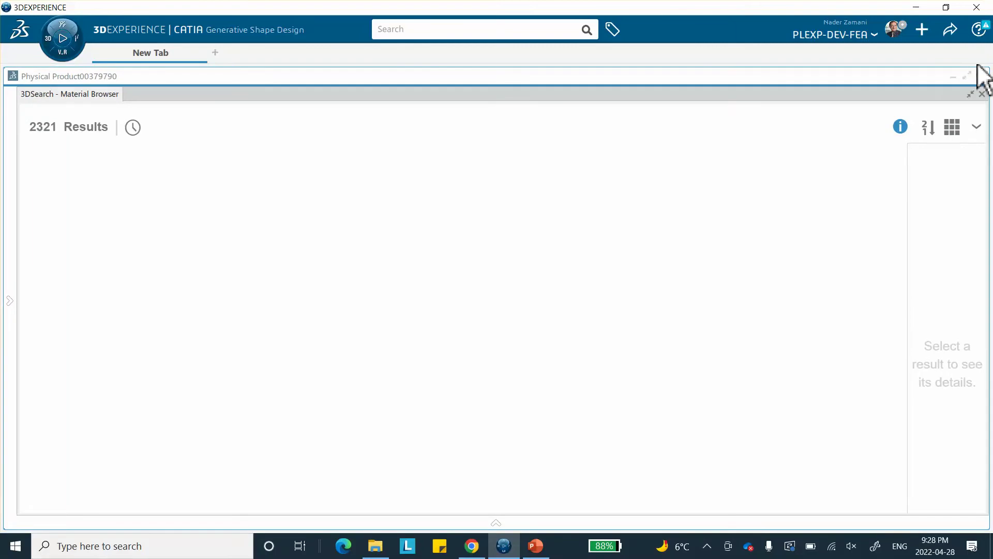
click(970, 95)
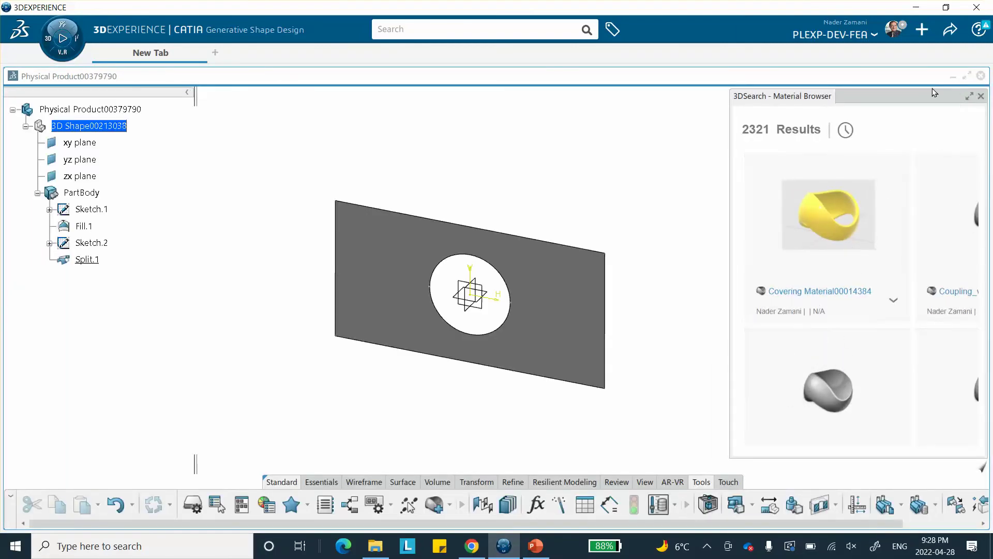
drag(929, 92, 870, 108)
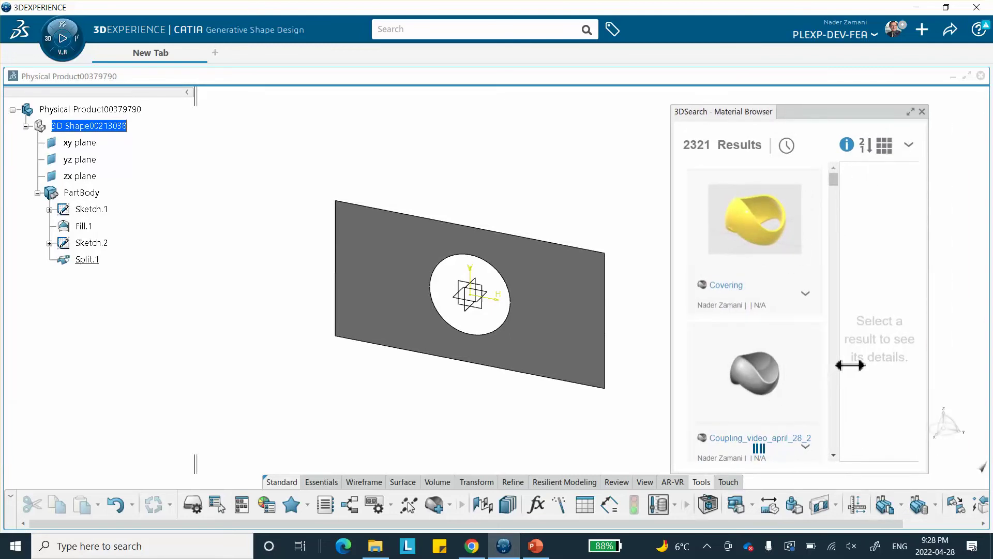
Step: Apply the Coupling_video_april_28_2022 core material to the root physical product
click(911, 111)
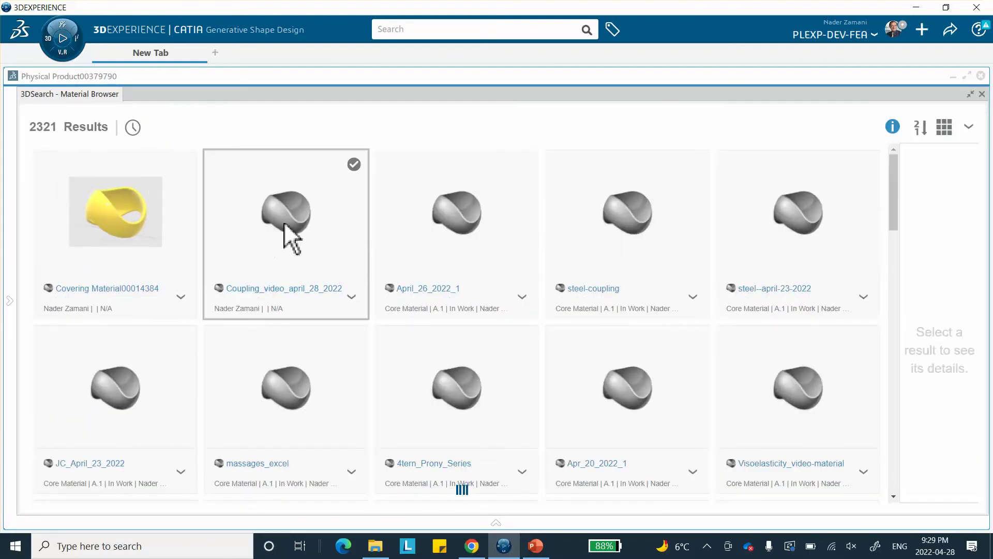
right_click(294, 236)
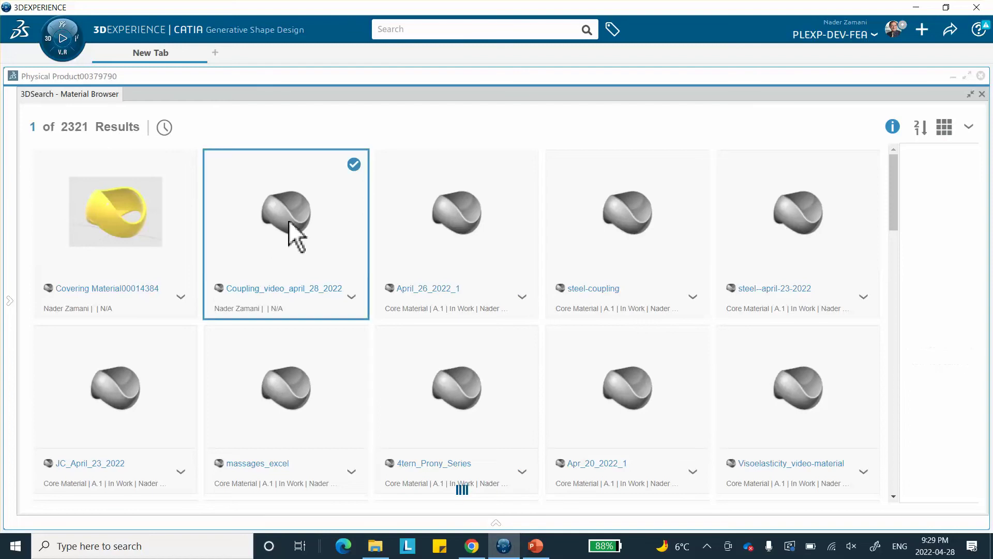
click(319, 243)
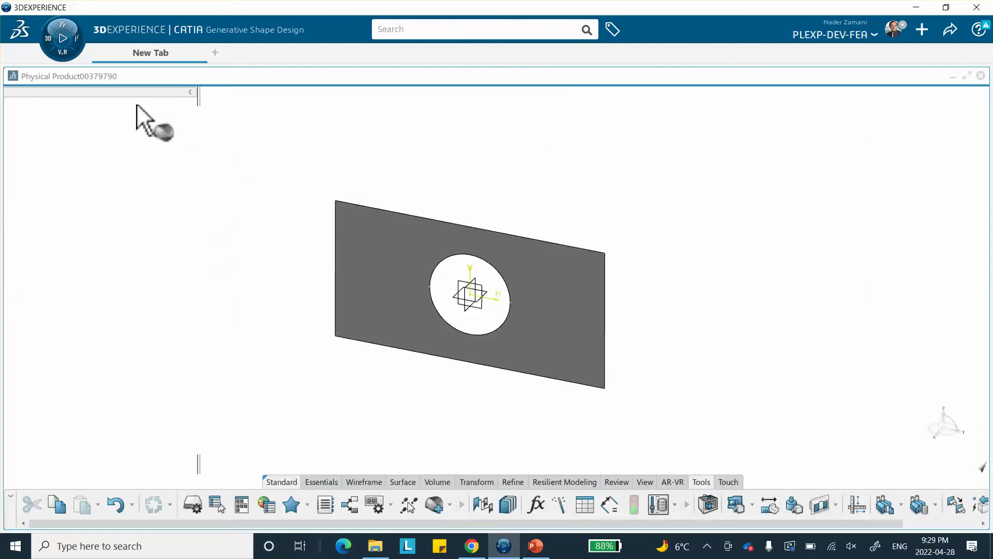
click(102, 109)
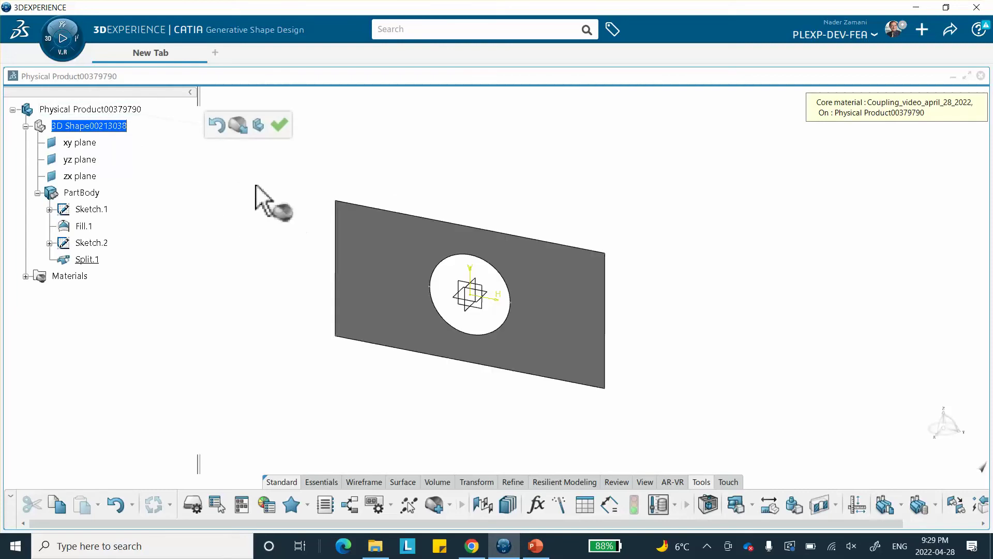
Step: Open the applied material's simulation domain and enable the Elastic option under Structures, Abaqus Multiphysics, Mechanical, Elasticity
click(26, 277)
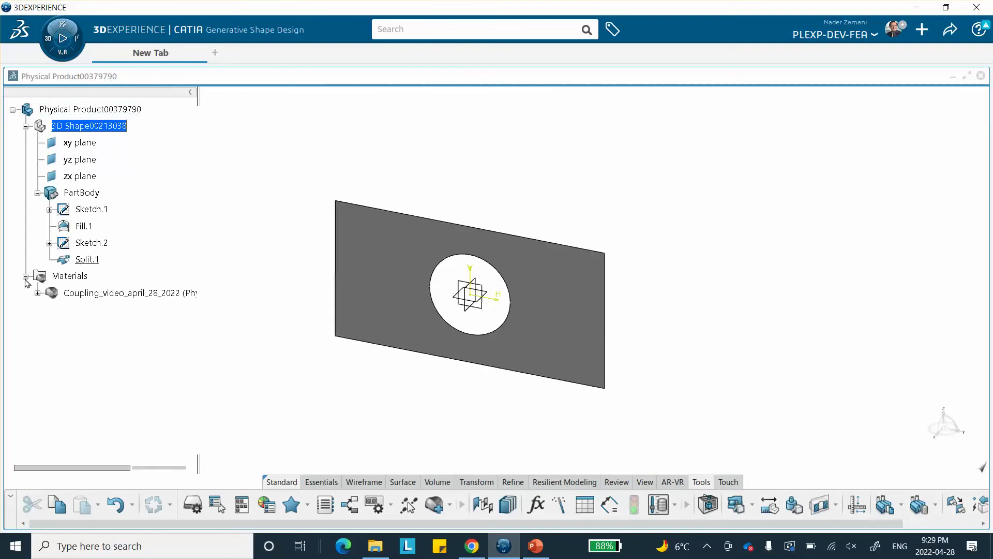
click(38, 293)
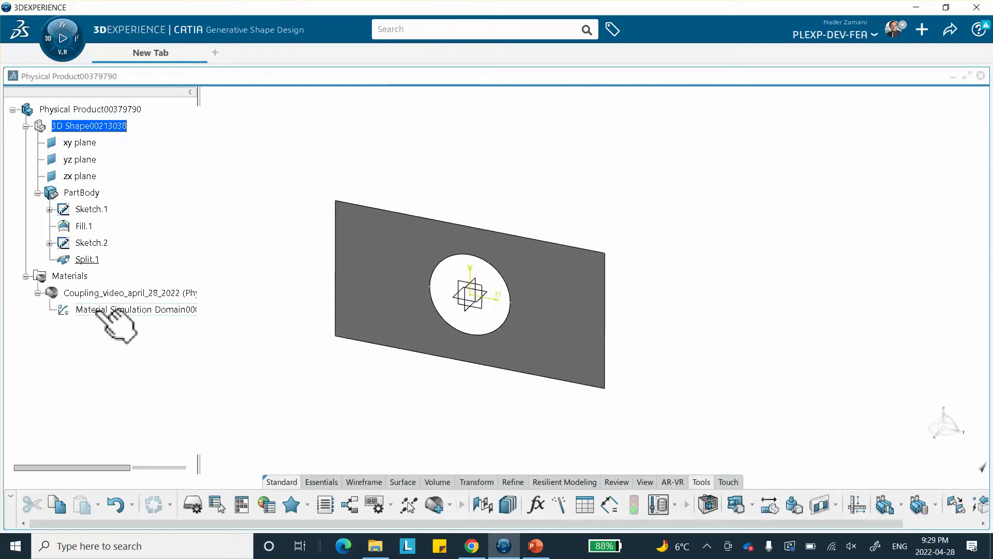
double_click(190, 310)
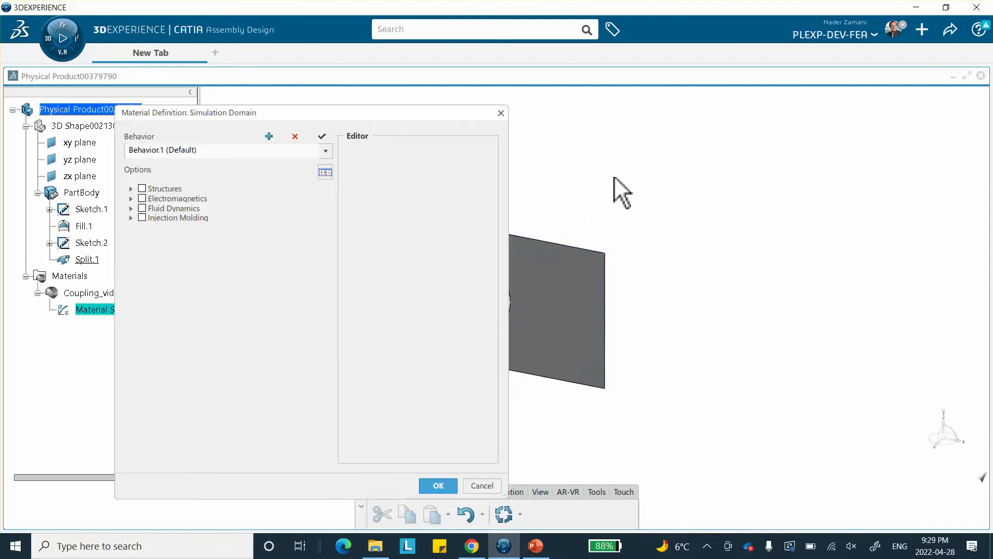
click(130, 188)
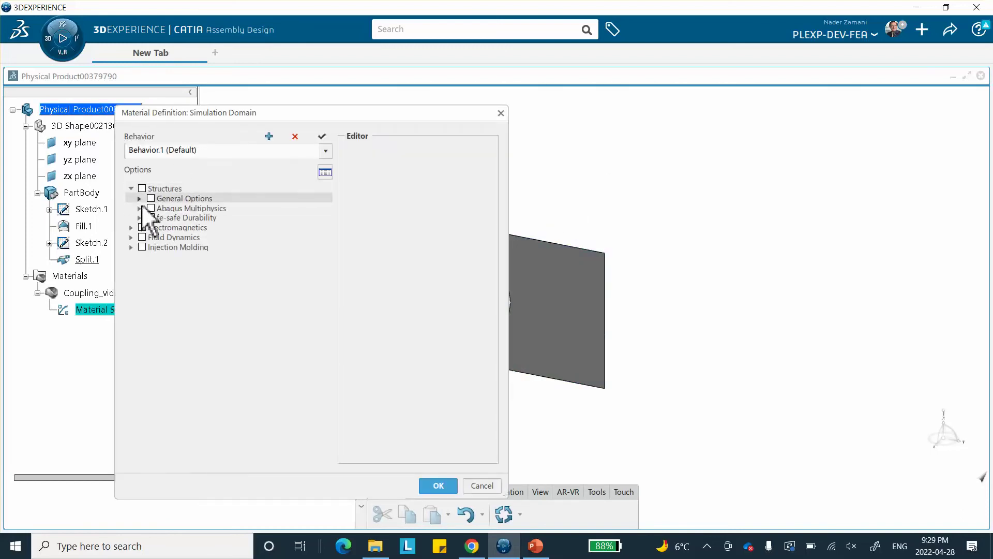
click(139, 208)
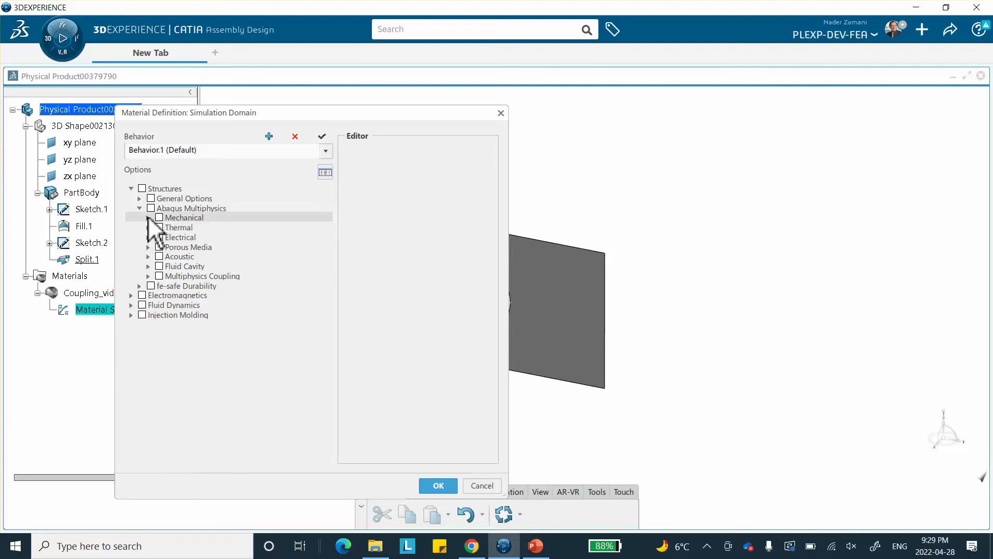
click(148, 217)
click(156, 227)
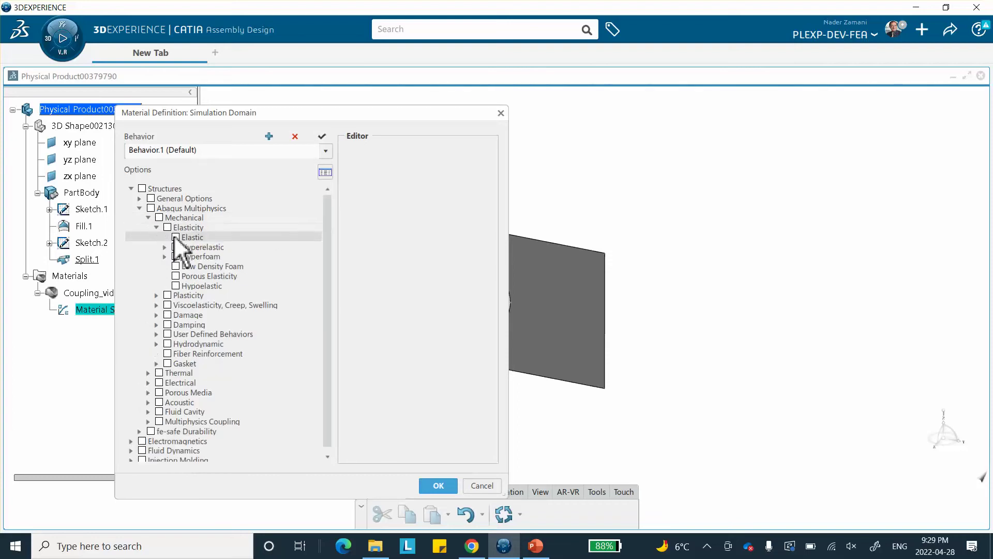
click(175, 238)
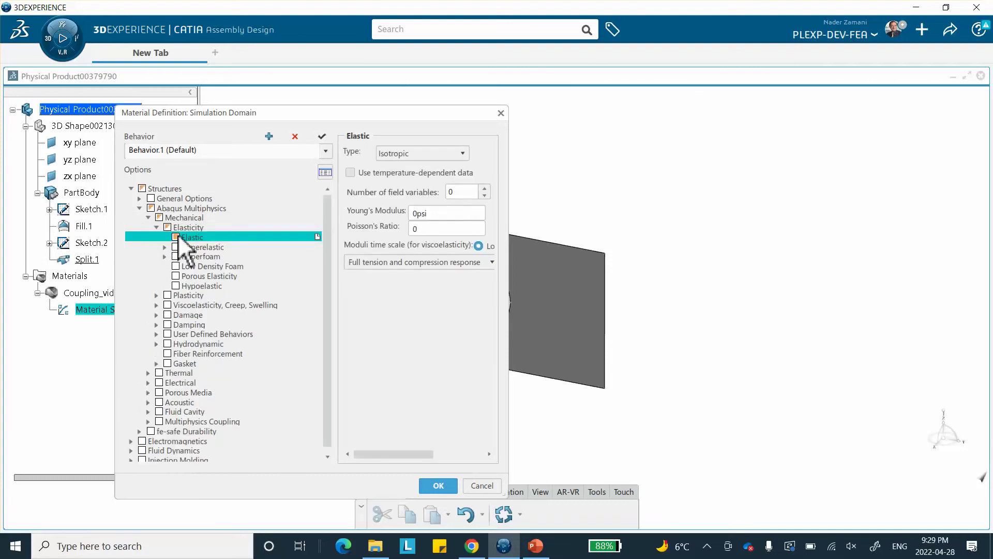
Step: Set the elastic behavior's Young's modulus to 30000000 psi and Poisson's ratio to .3, and accept the material definition
text(30000)
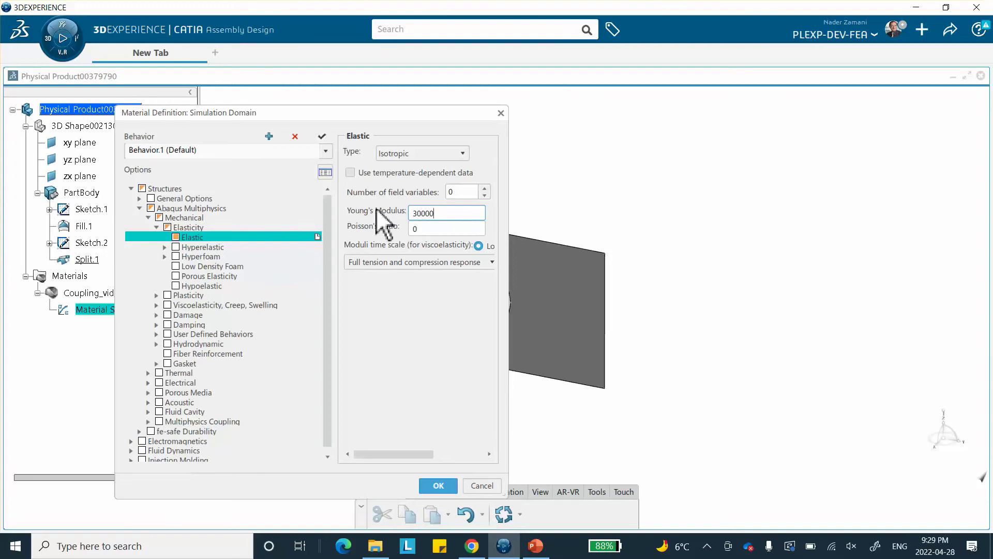
text(000)
click(424, 229)
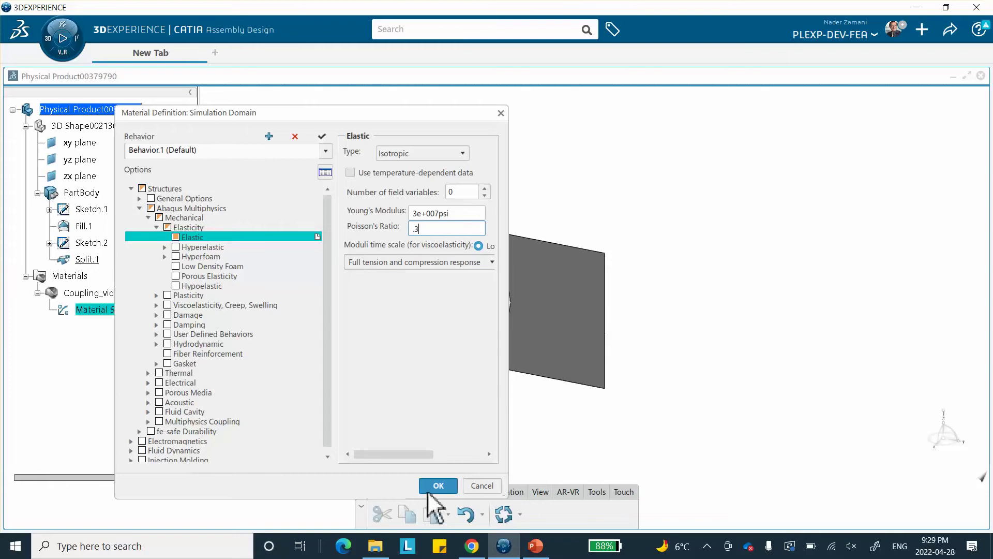
click(440, 484)
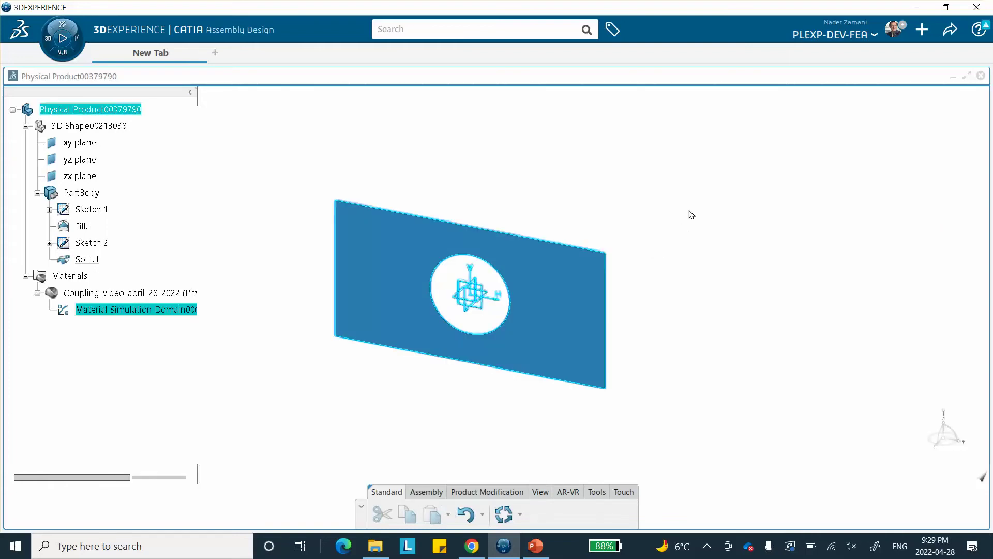
click(653, 194)
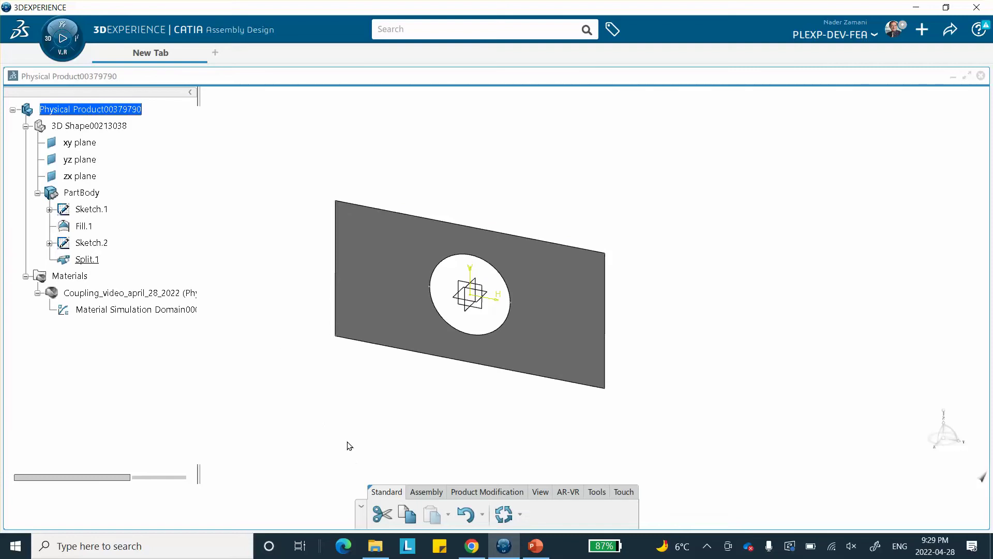
Step: Switch to the Structural Model Creation app and create an empty finite element model for the plate
click(48, 44)
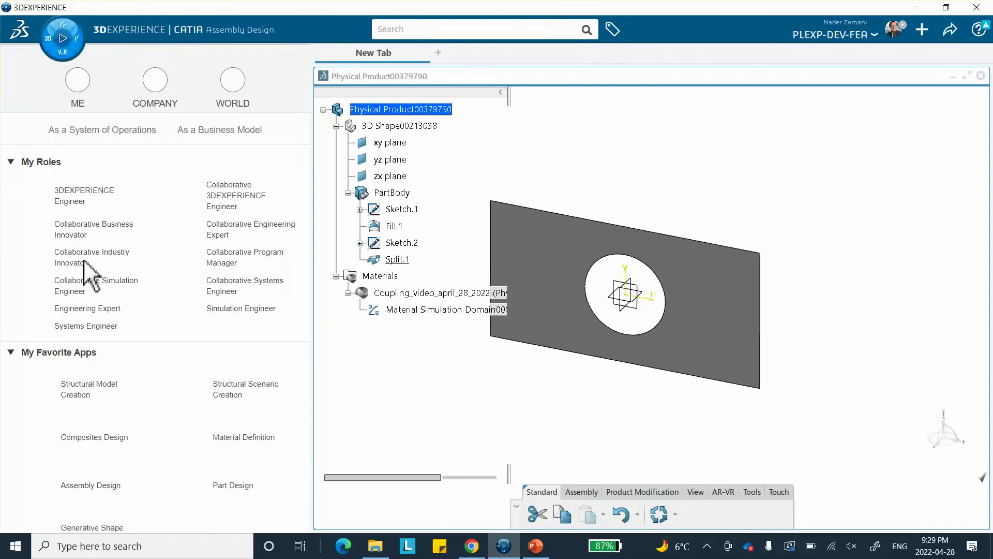
scroll(78, 466, down, 1)
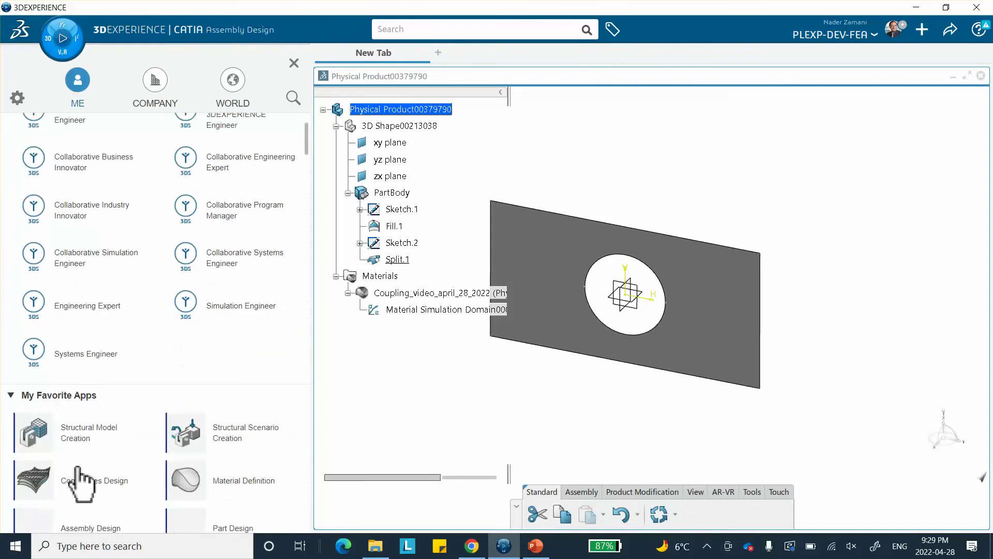
click(101, 436)
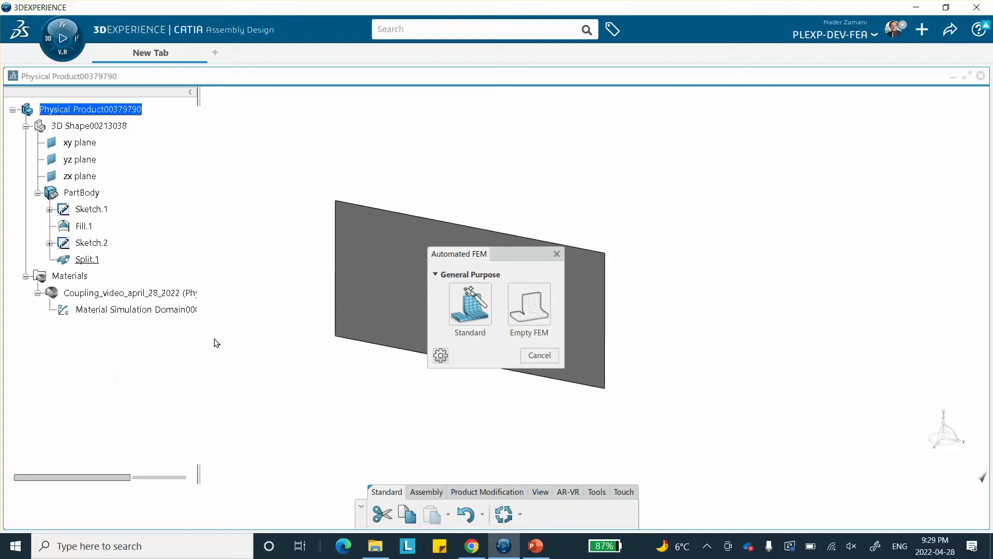
click(538, 300)
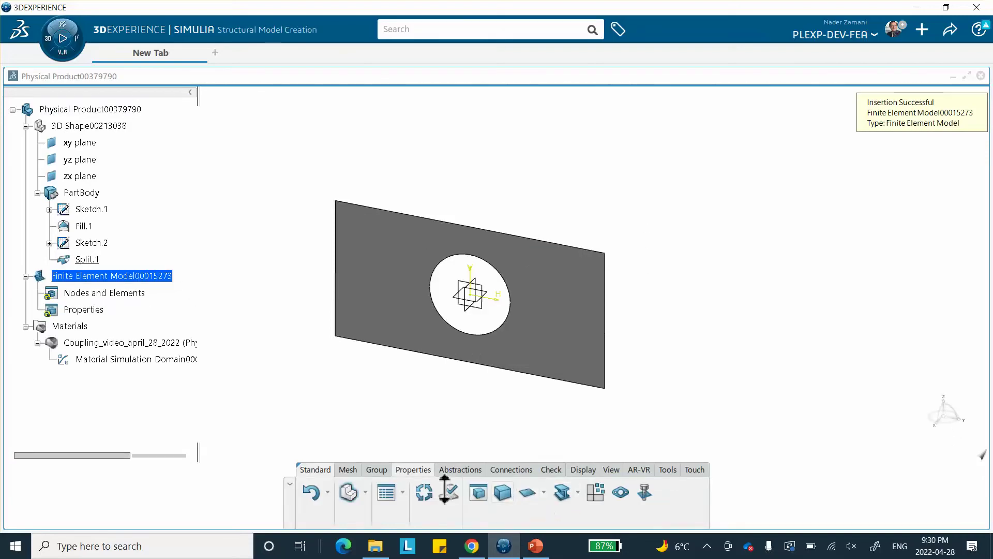
Step: Generate a Surface Quad Mesh on the plate's PartBody with linear elements and a 0.1 in mesh size
click(349, 470)
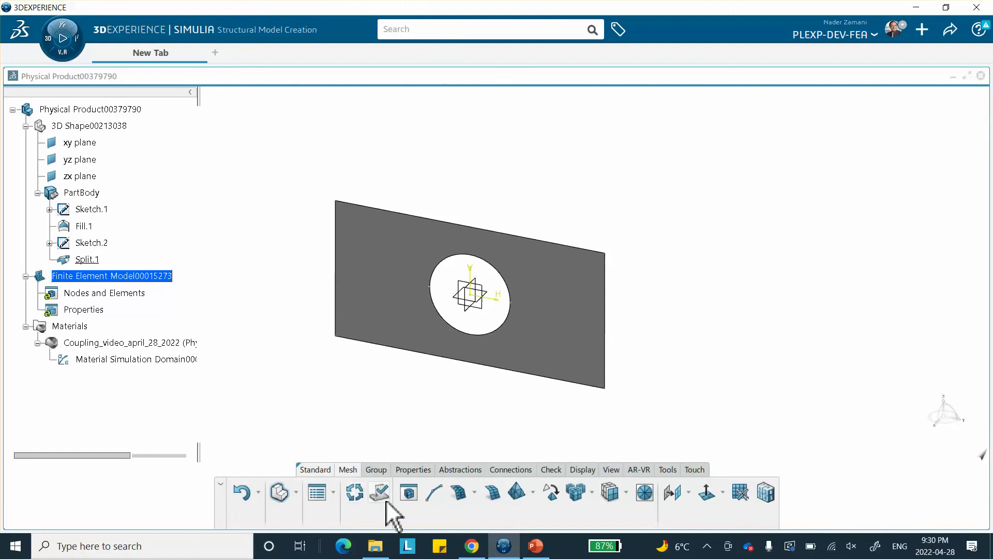
click(494, 491)
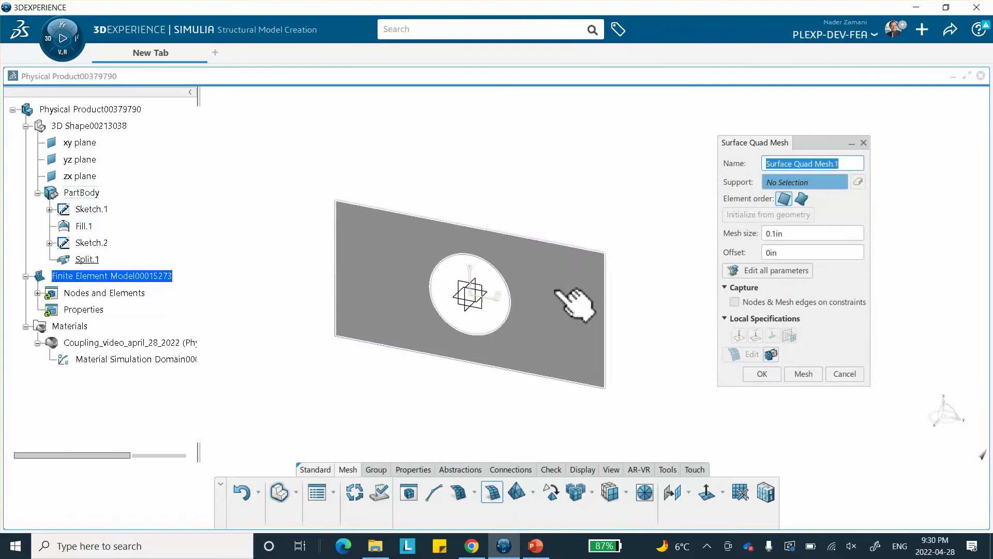
click(576, 299)
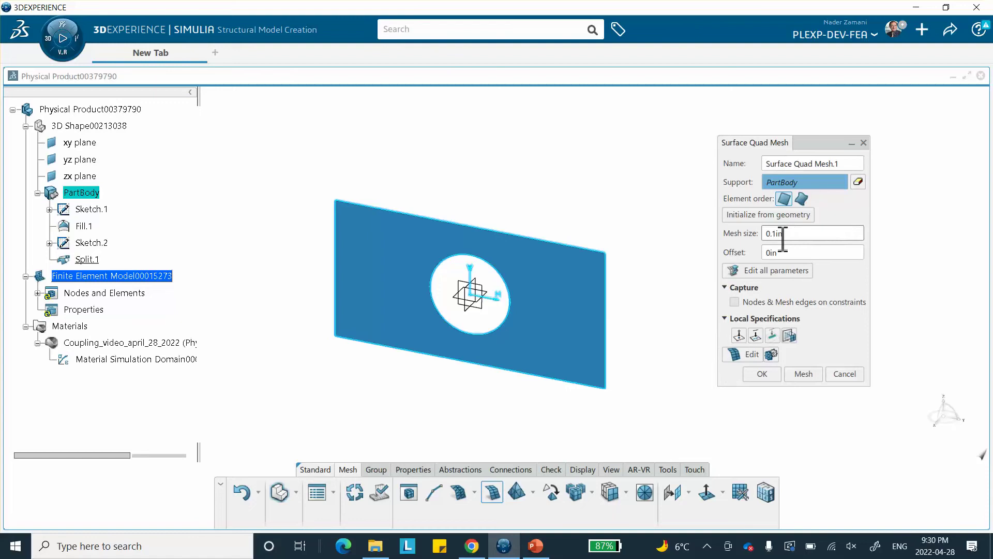
click(803, 370)
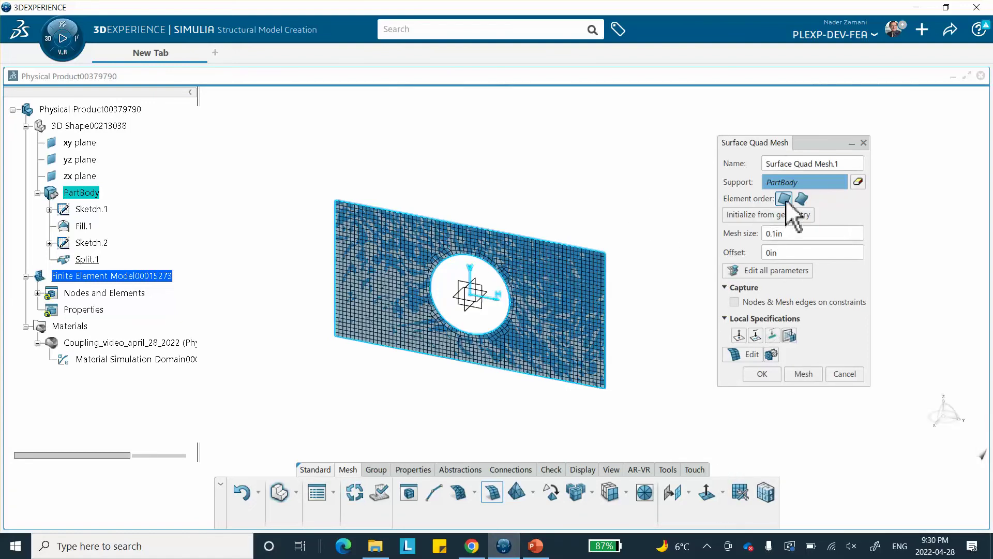
Step: Coarsen the plate's quad mesh to a 0.3 in mesh size, regenerate it and accept
double_click(791, 240)
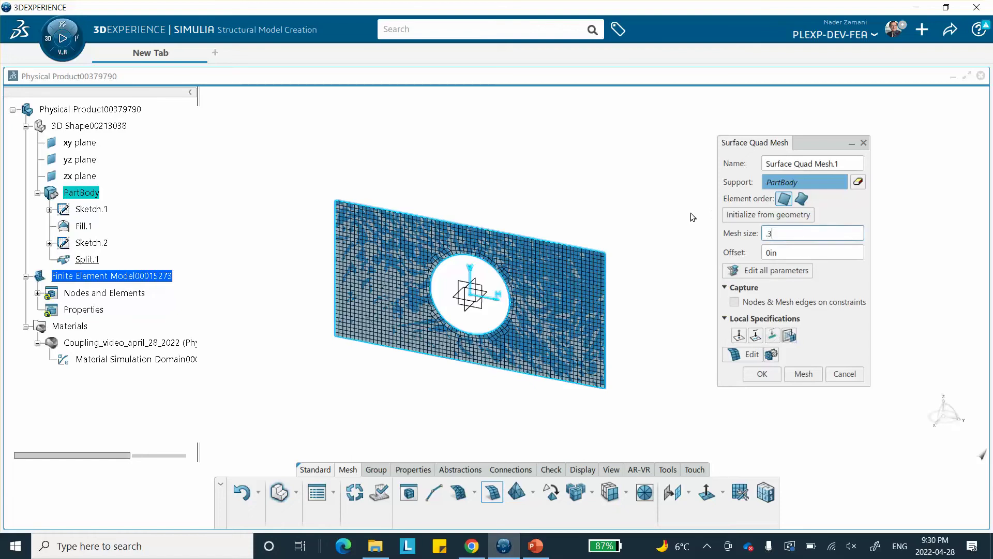
click(803, 376)
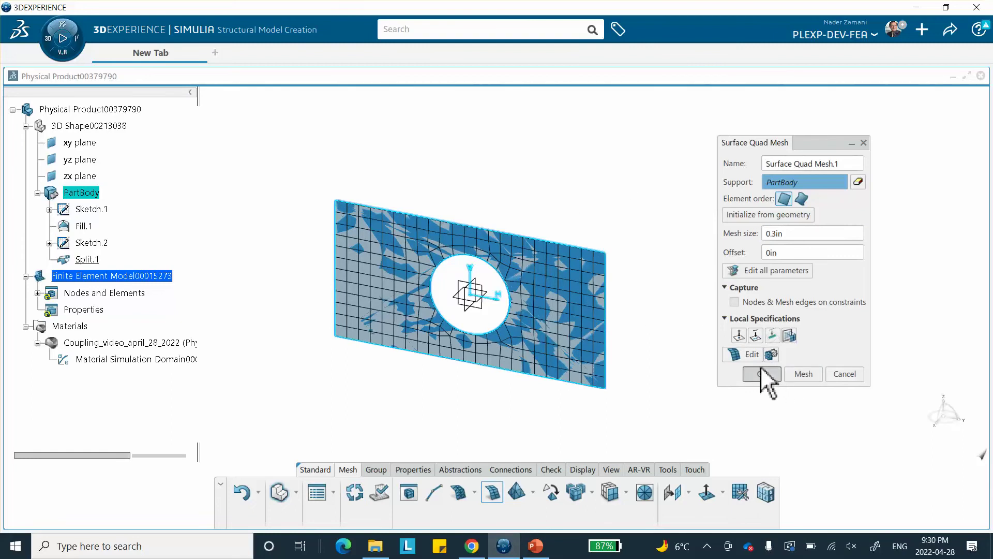
click(761, 366)
Step: Create a shell section on the plate surface with a thickness of 0.118 in, using the Coupling_video_april_28_2022 material
middle_drag(606, 193, 582, 181)
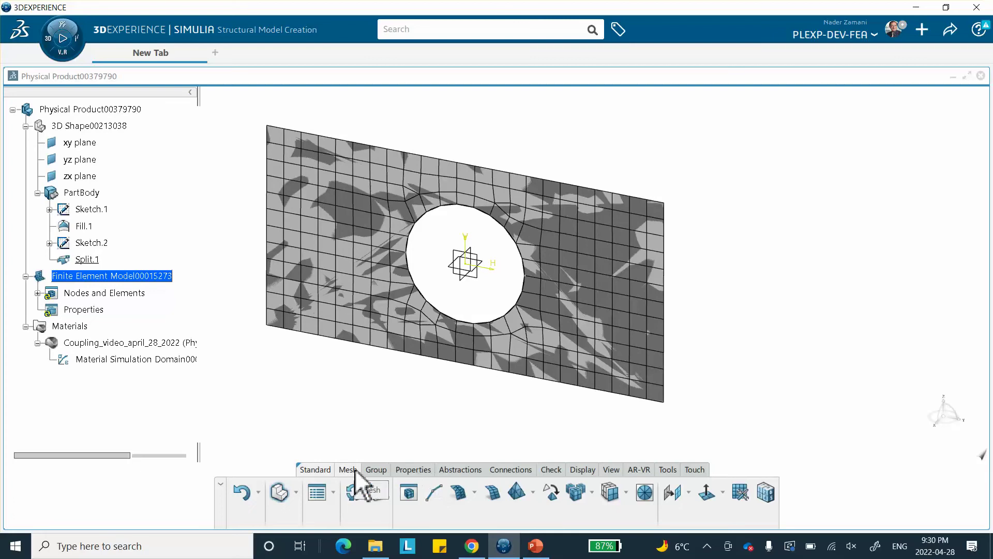
click(413, 470)
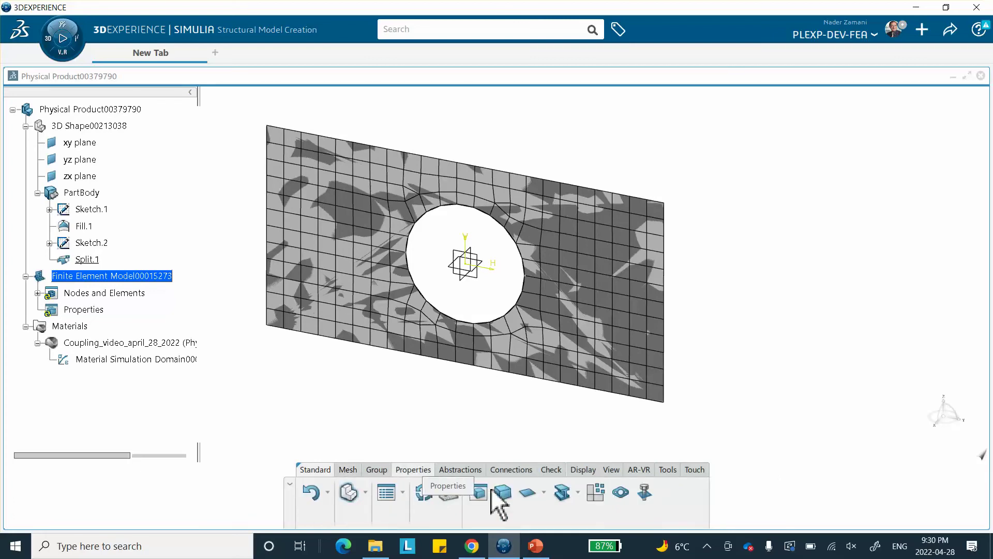
click(523, 494)
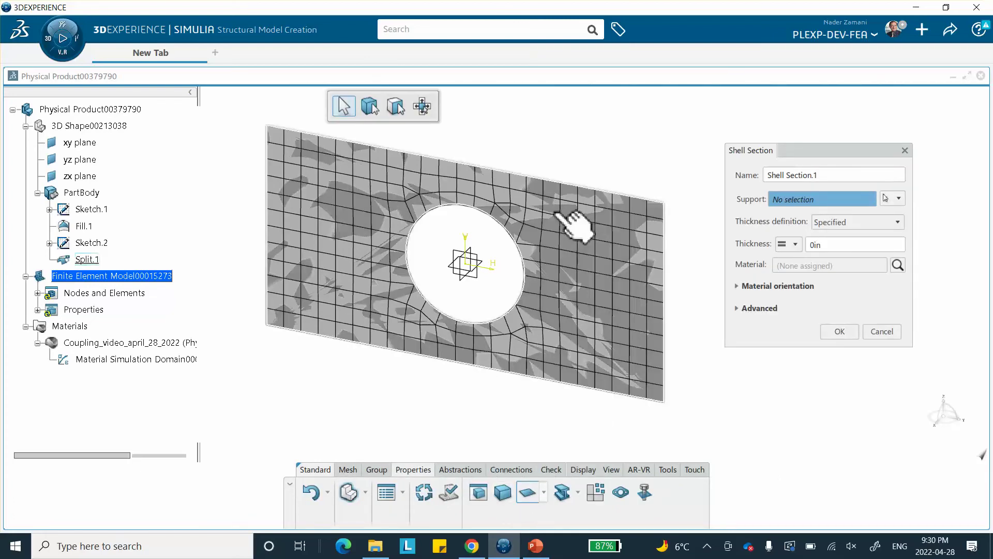
click(559, 214)
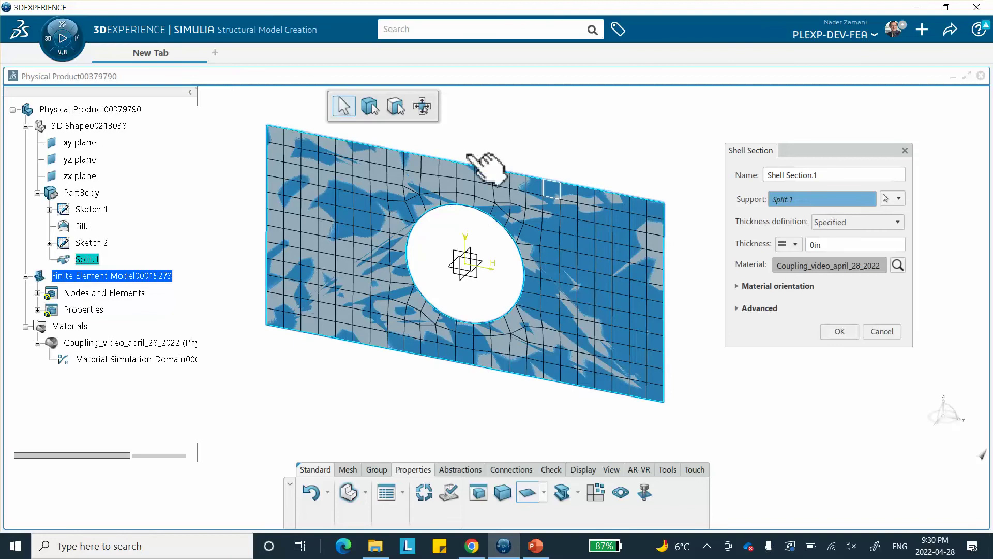
click(827, 245)
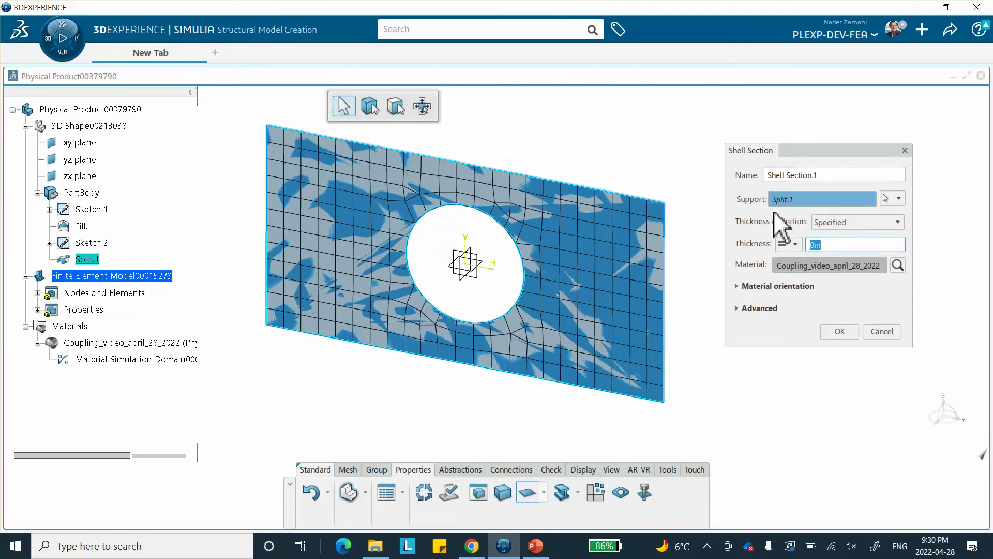
text(0.118)
click(839, 331)
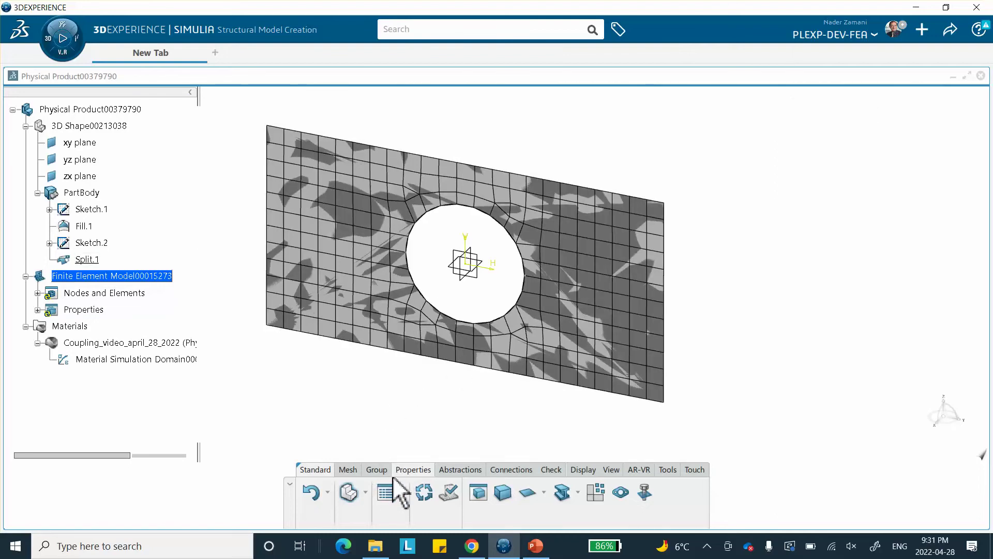
Step: Hide Sketch.1 under the PartBody
click(508, 468)
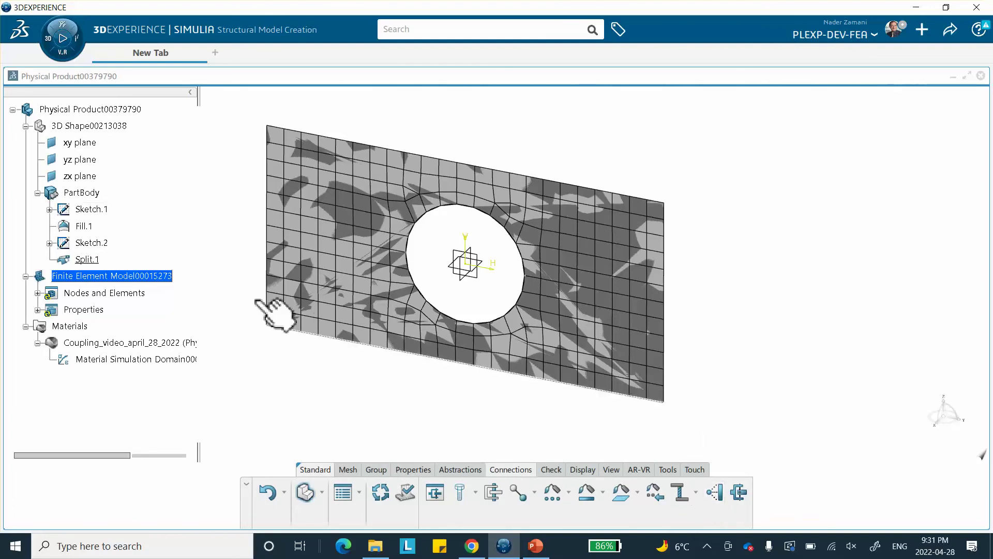
right_click(98, 211)
click(135, 256)
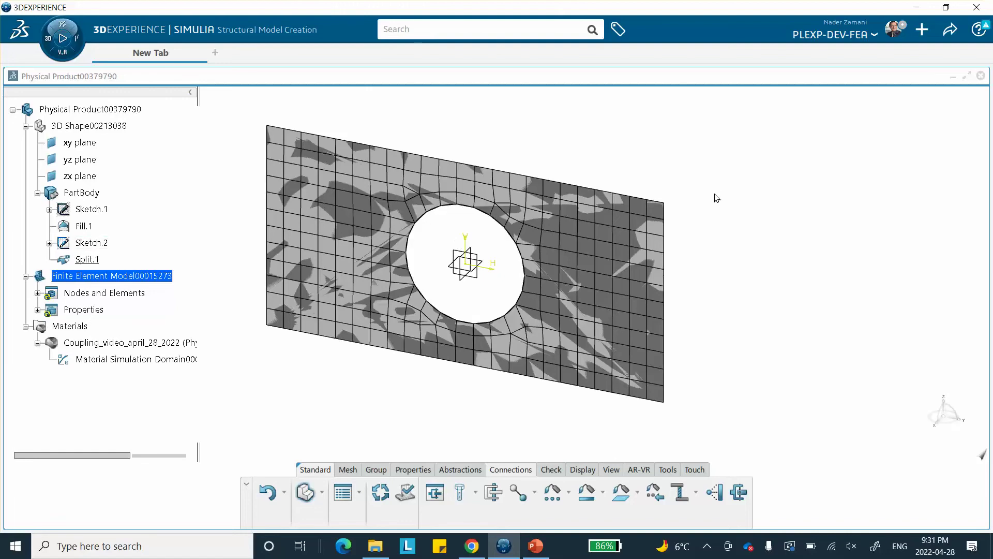
Step: Start a Coupling connection and set its coupling type to Kinematic
click(714, 493)
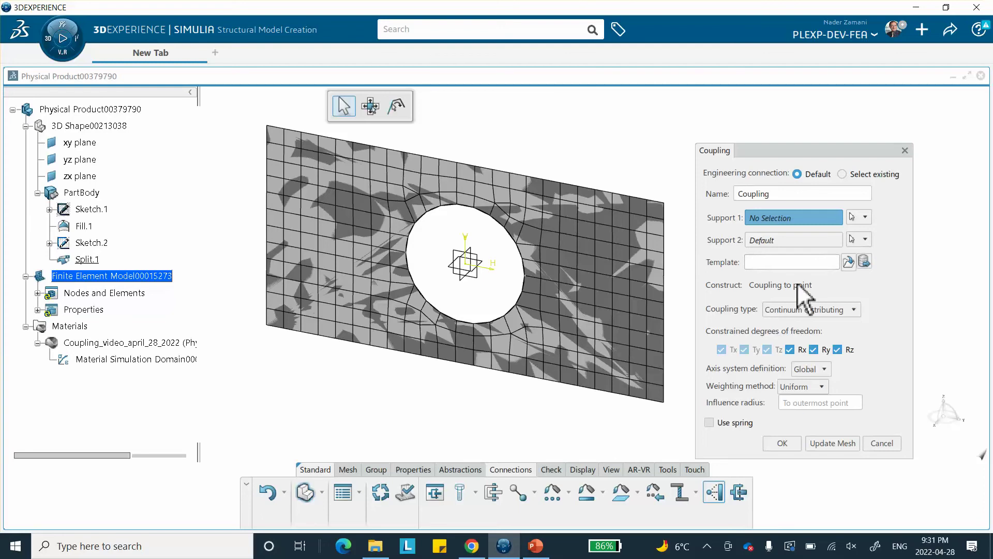
click(853, 310)
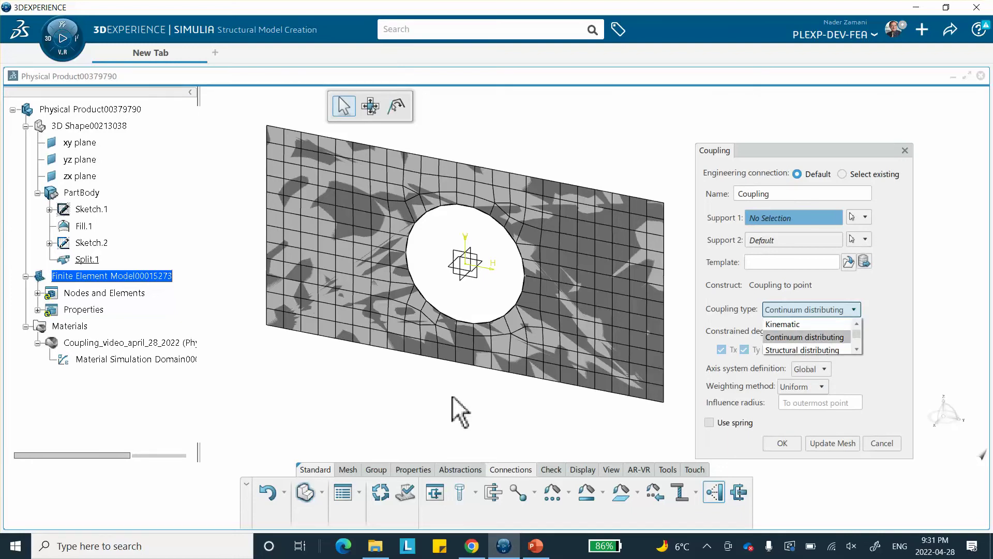
click(535, 545)
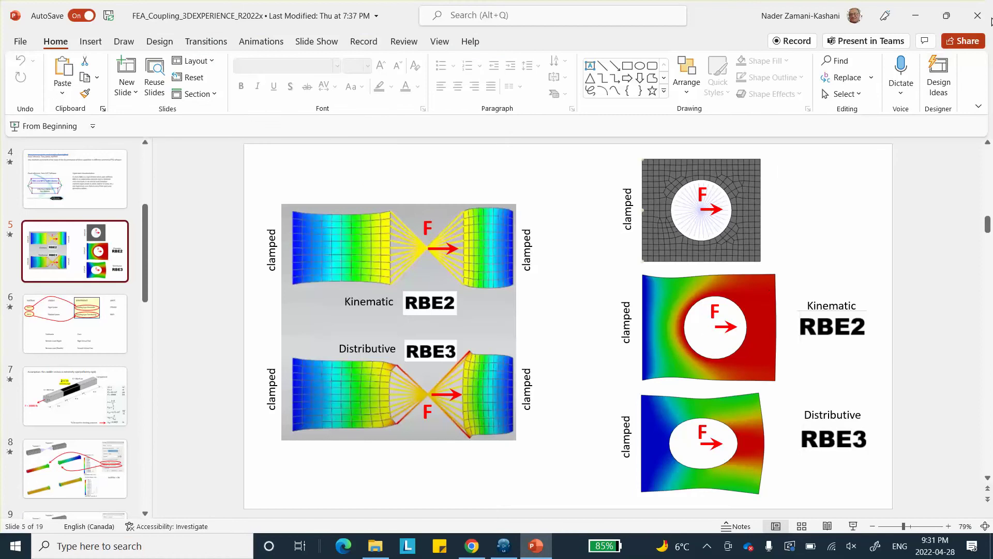
click(915, 16)
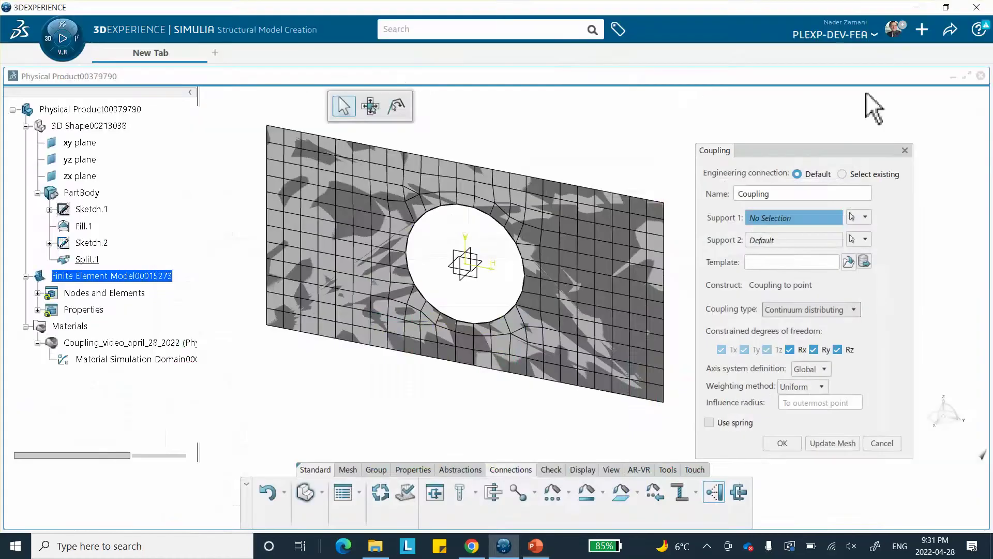
click(799, 311)
click(790, 321)
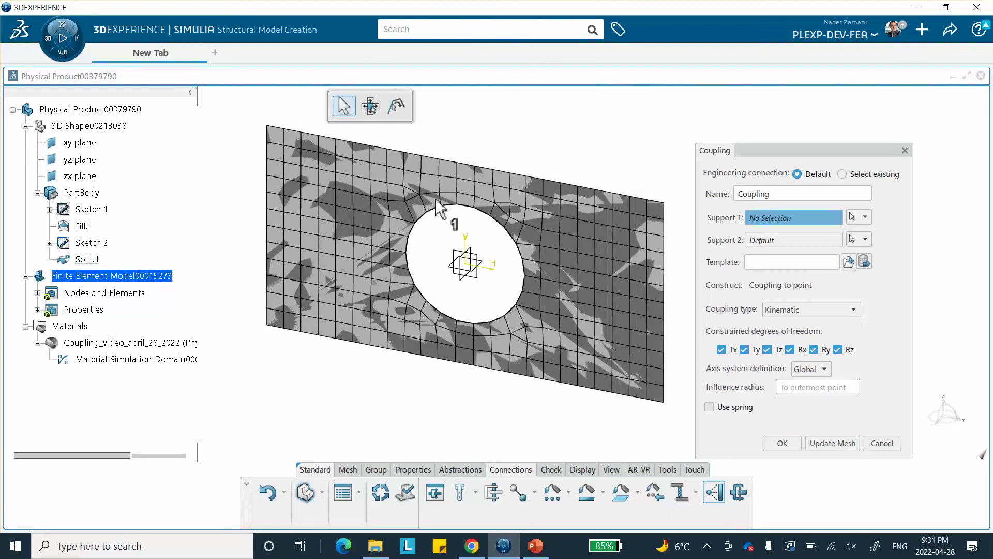
Step: Hide Sketch.2 and create the kinematic coupling with the plate's circular hole edge as Support 1 and Support 2 left at Default
right_click(98, 249)
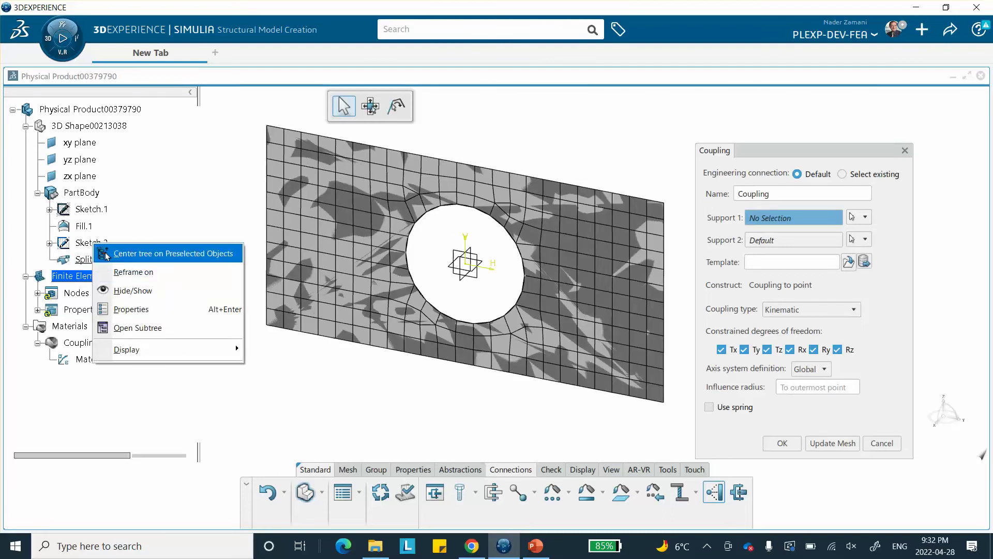
click(125, 291)
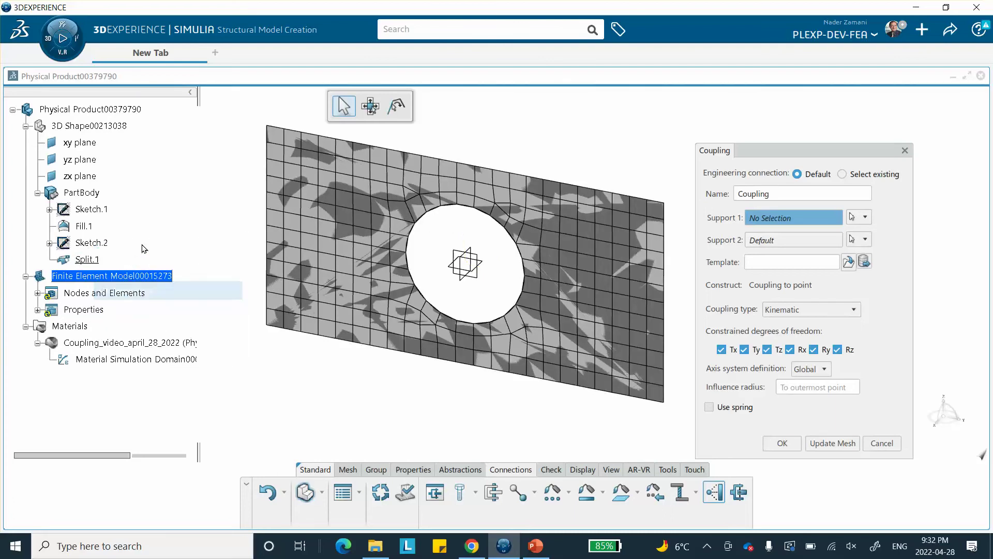
click(436, 210)
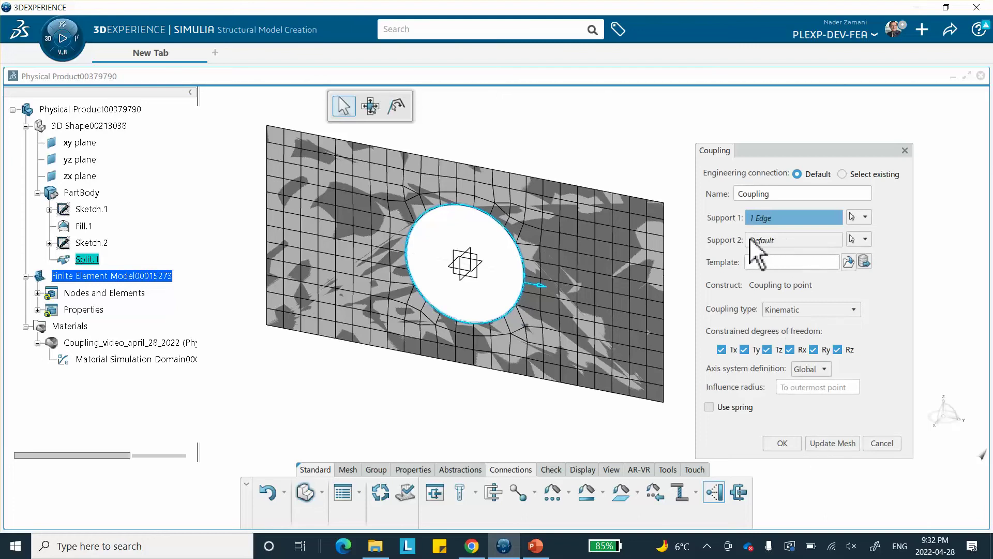
right_click(796, 243)
mouse_move(823, 320)
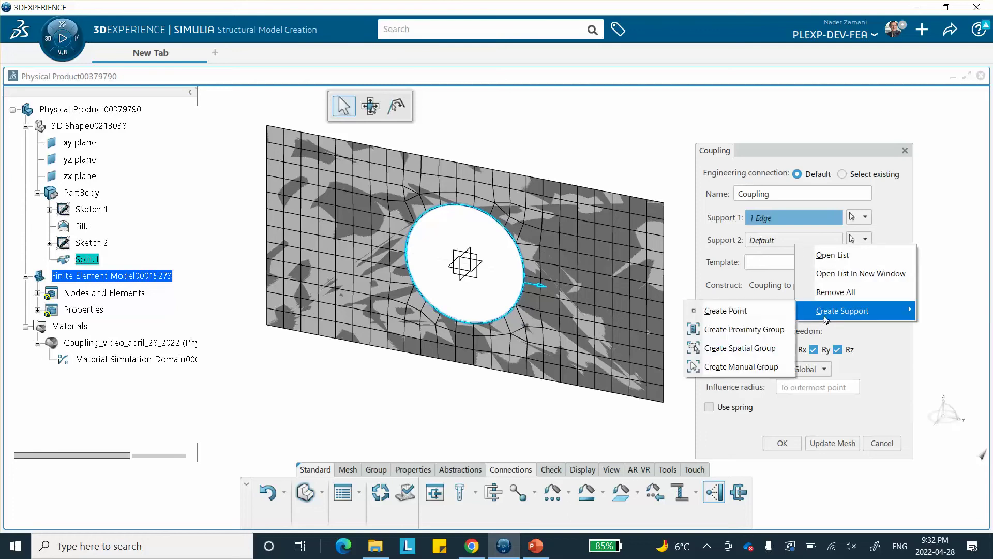
click(602, 128)
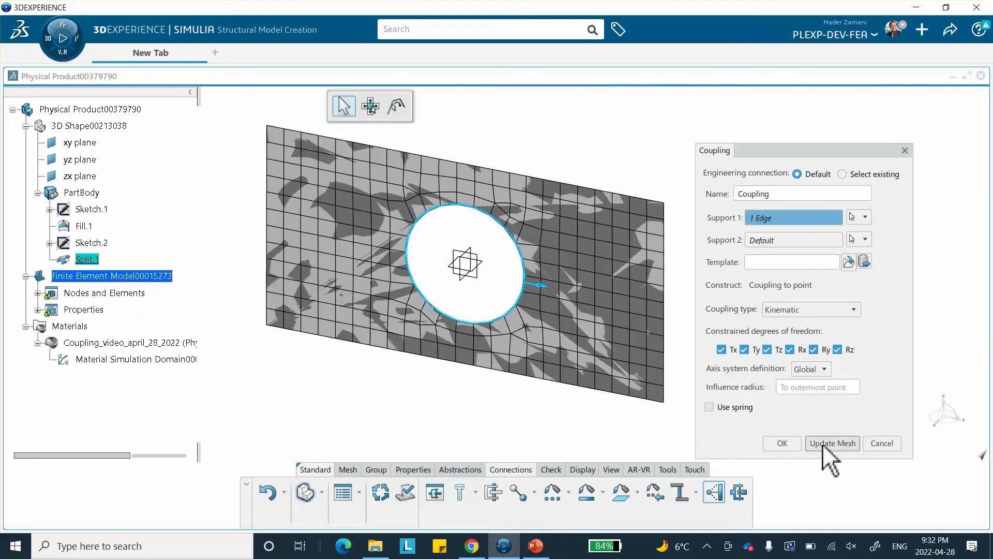
click(784, 443)
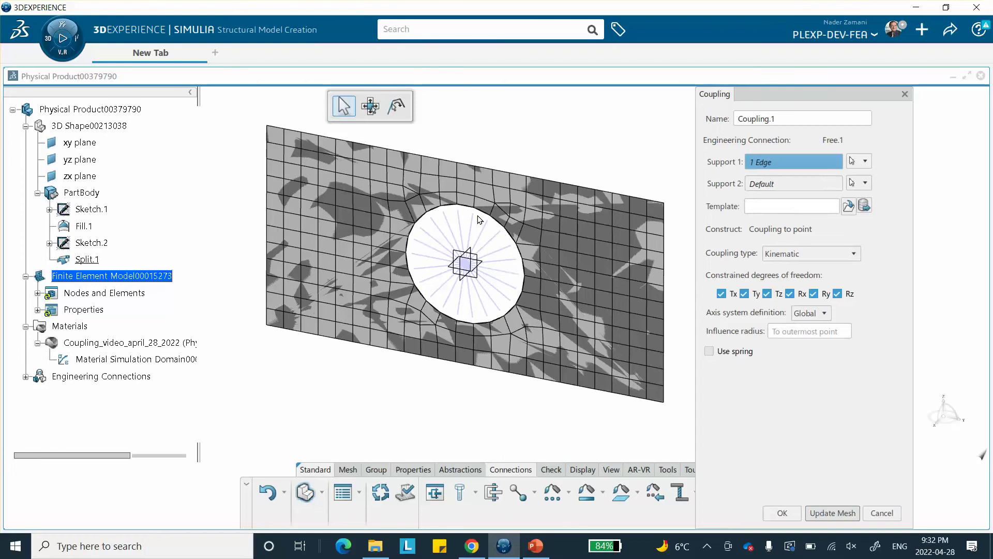
click(782, 512)
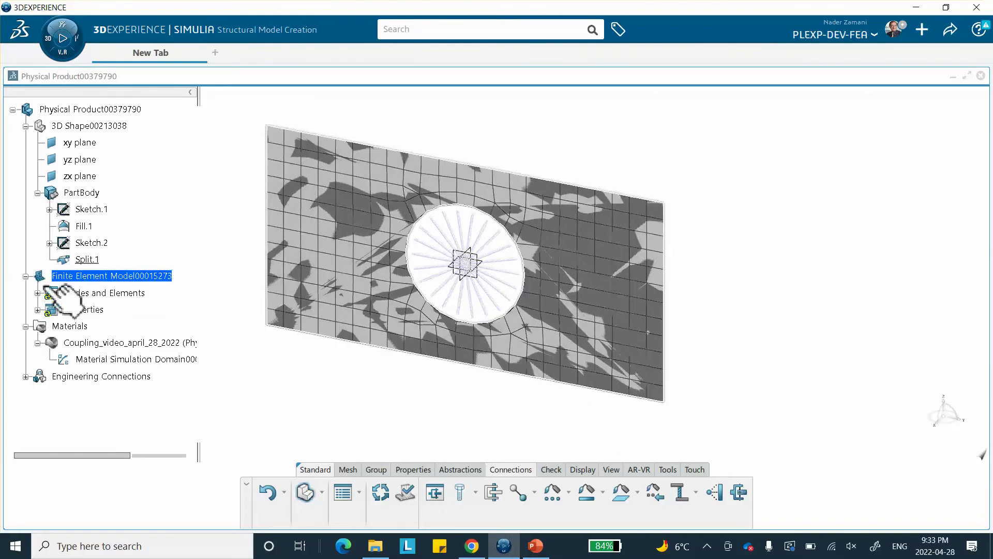
Step: Examine the contents of the finite element model's Properties and Nodes and Elements branches
click(38, 310)
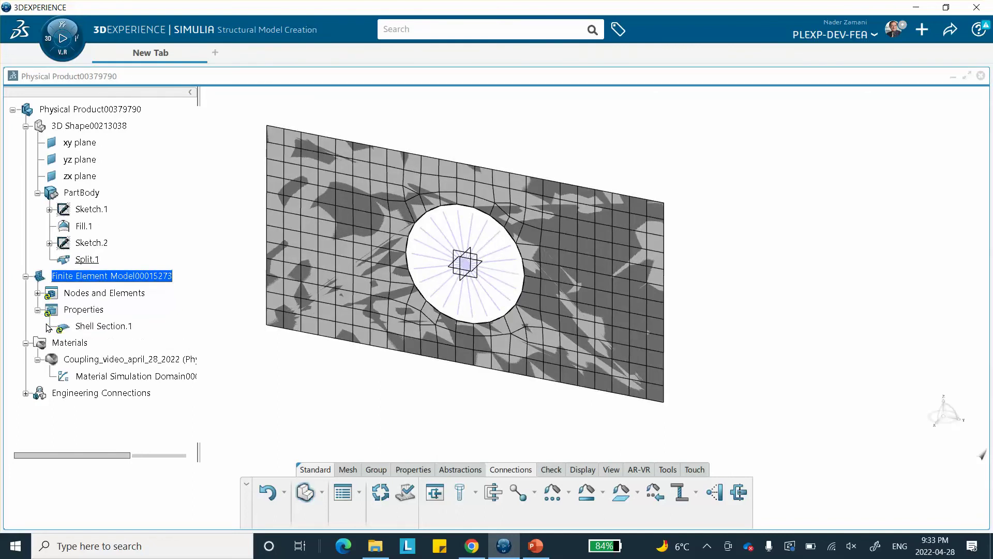
click(37, 310)
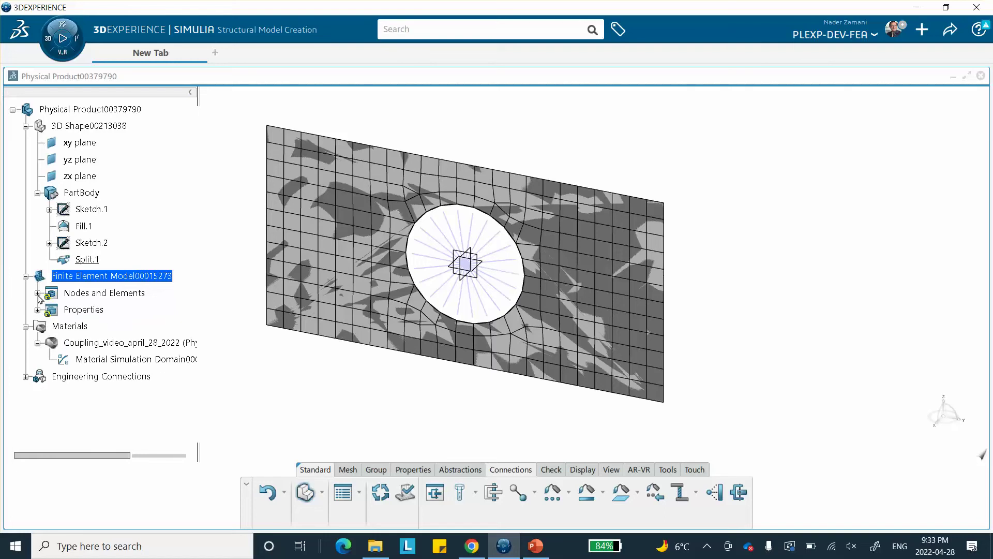
click(37, 294)
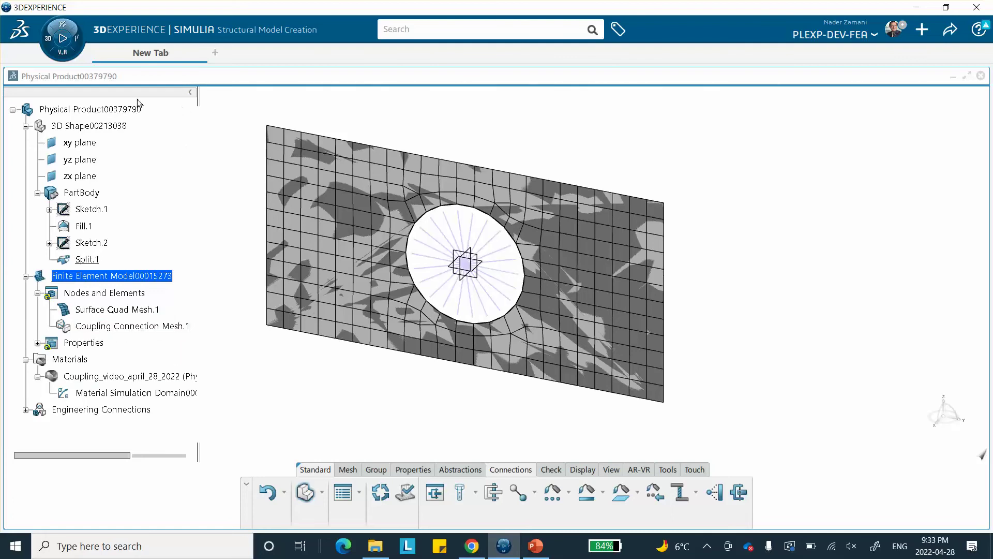
Step: Switch to Structural Scenario Creation and initialize a Structural simulation using the plate's existing finite element model
click(56, 55)
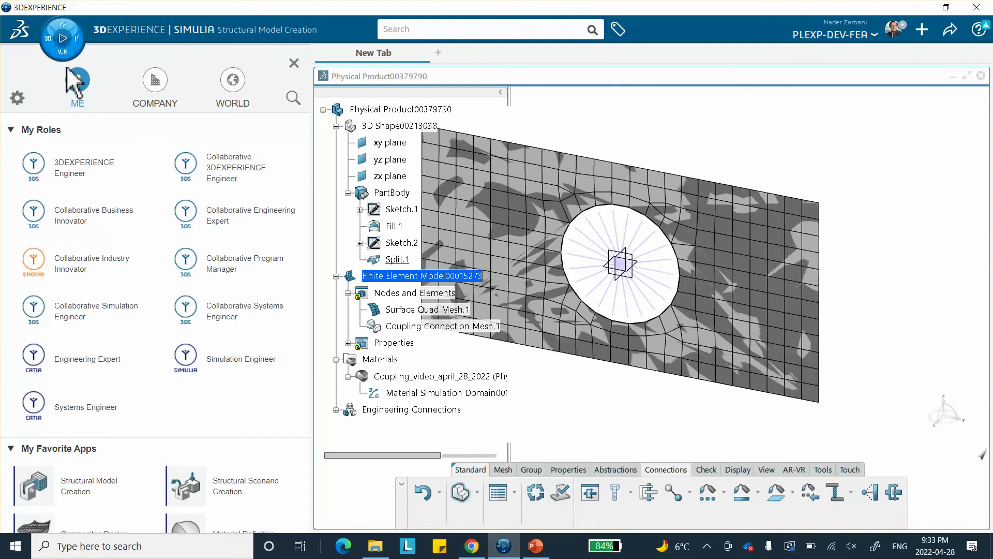
click(237, 486)
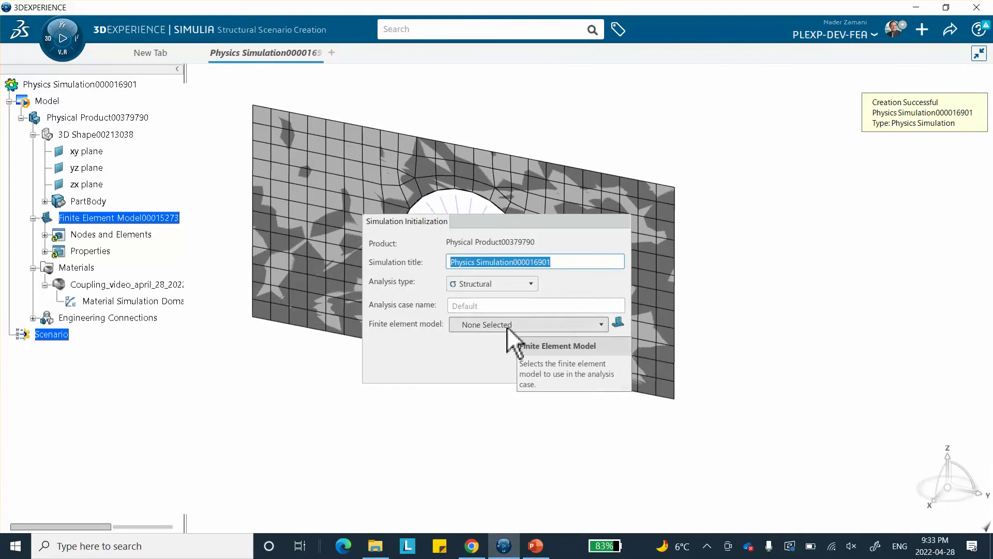
click(507, 325)
click(498, 353)
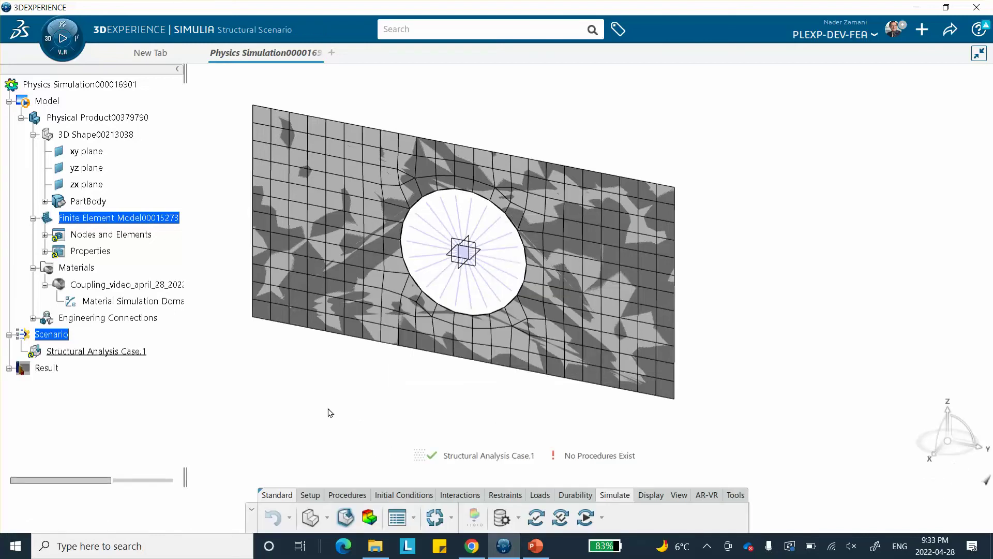
Step: Add a static step to the analysis case with geometric nonlinearity excluded, keeping the 1 s step time
click(347, 495)
click(516, 517)
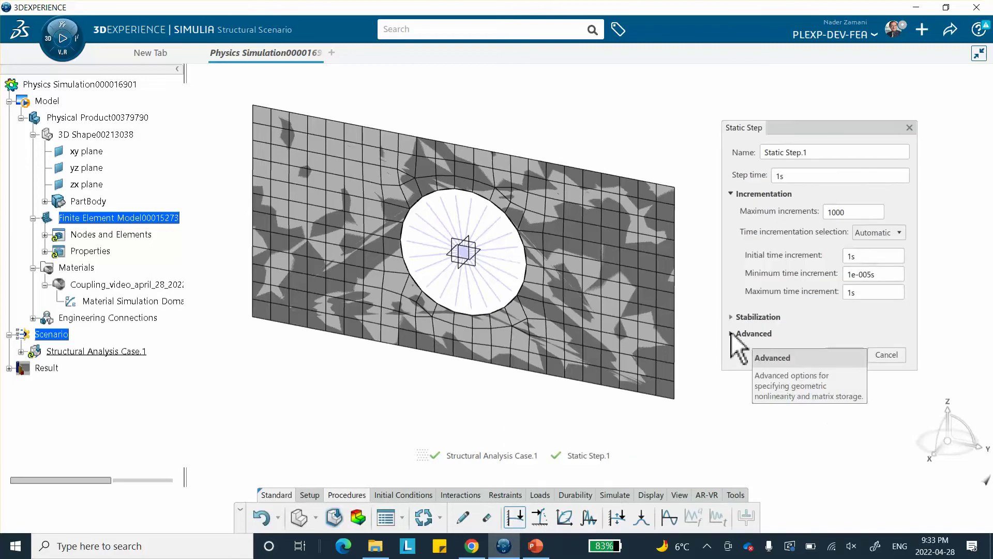
click(731, 333)
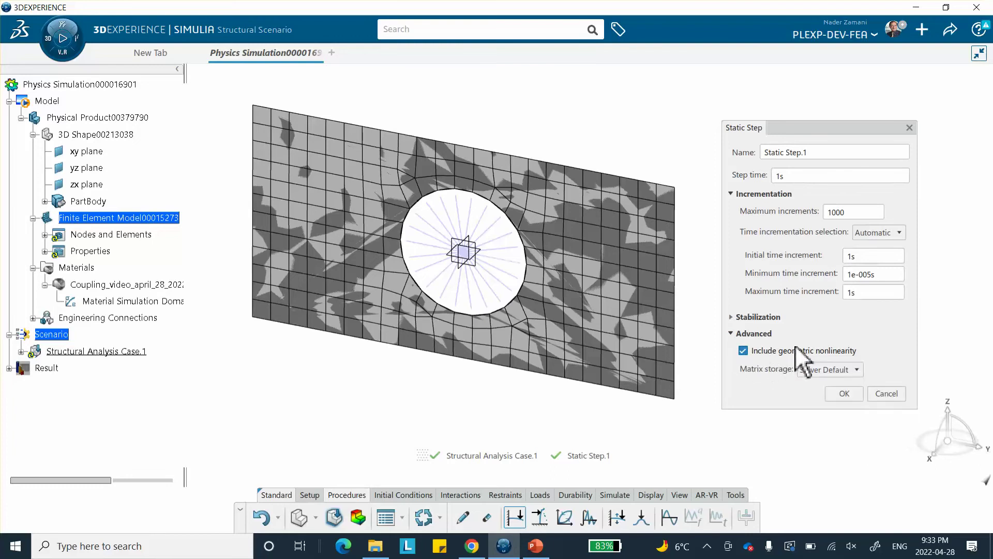
click(744, 351)
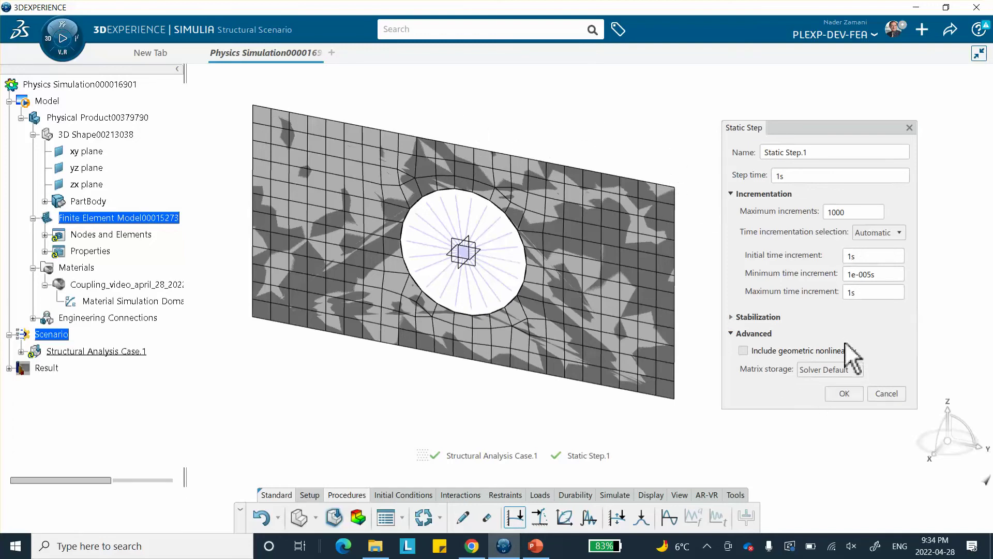
click(840, 395)
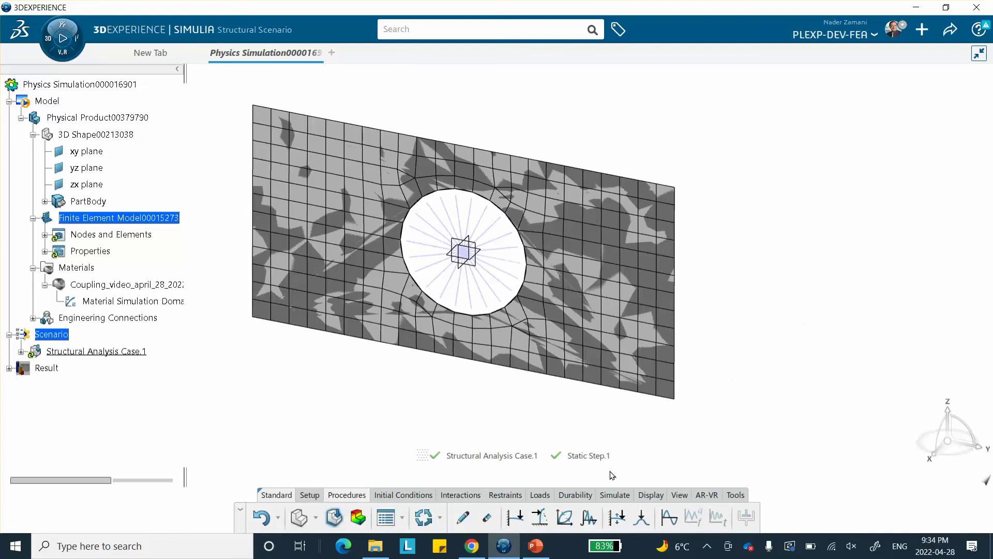
Step: Apply a clamp restraint to the plate's left vertical edge
click(504, 494)
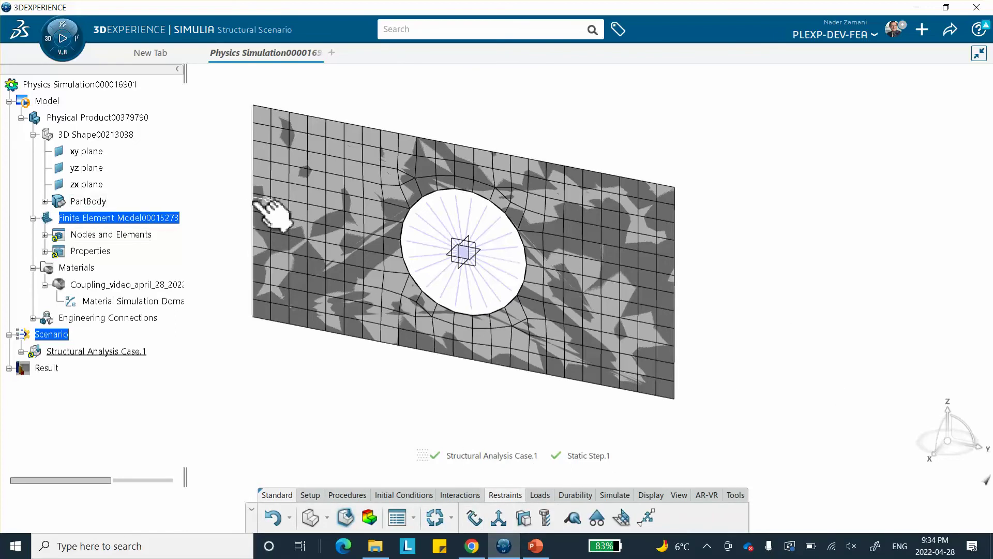
click(474, 517)
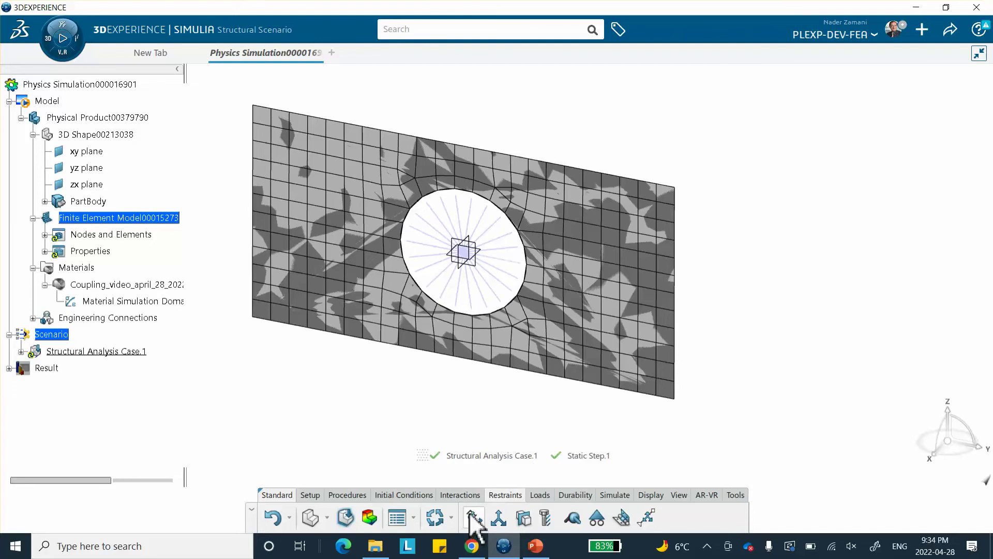
click(254, 205)
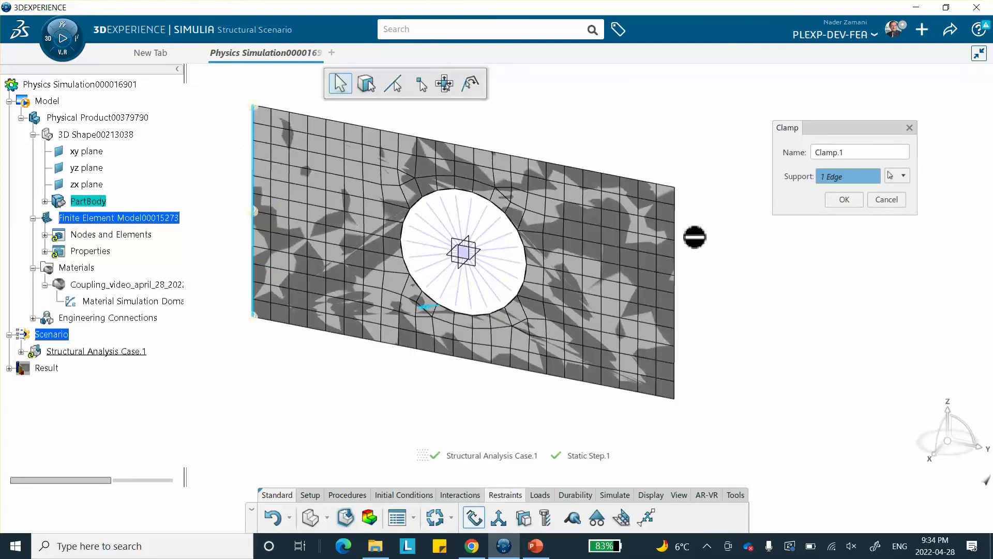
click(844, 200)
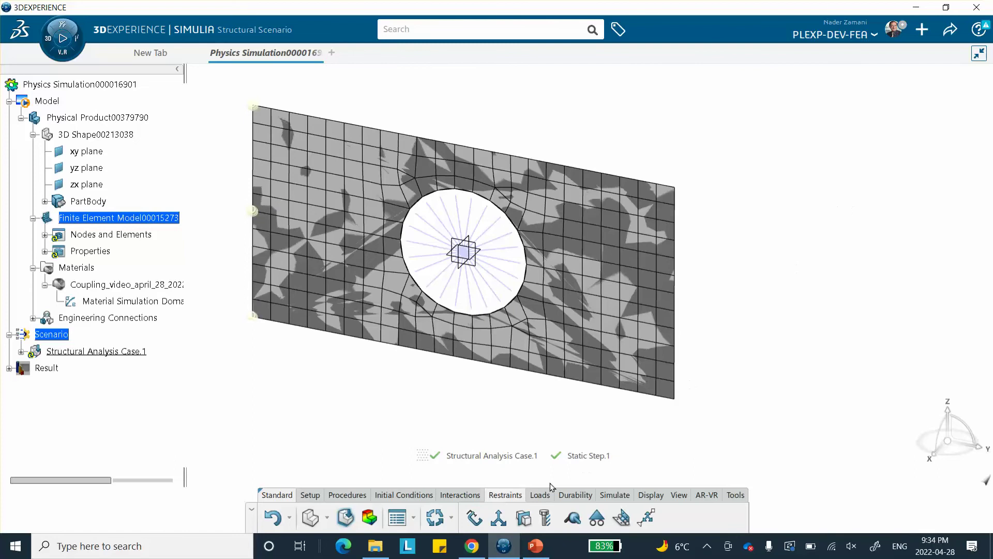
Step: Start a Force load, expand the mesh and engineering connection branches, and hide the 3D Shape
click(540, 495)
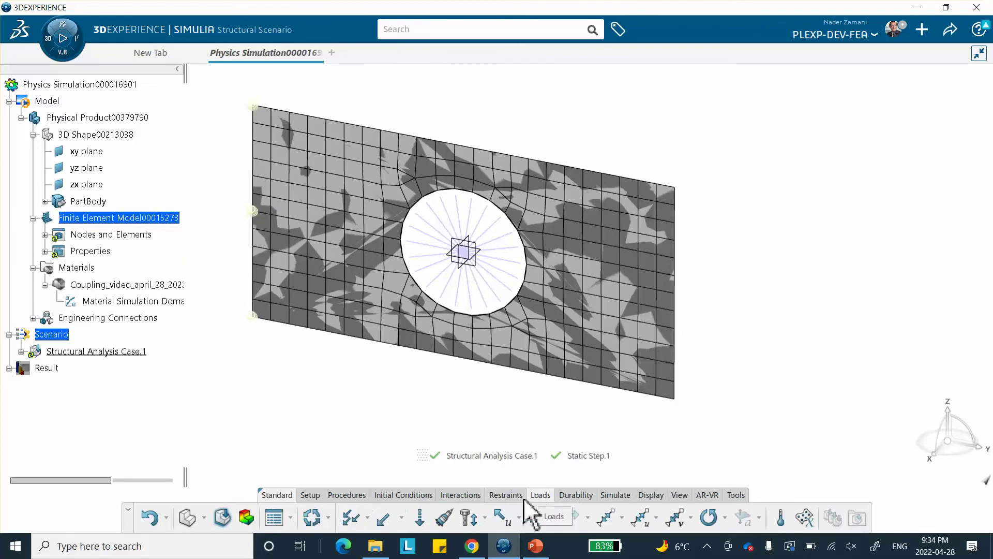
click(381, 519)
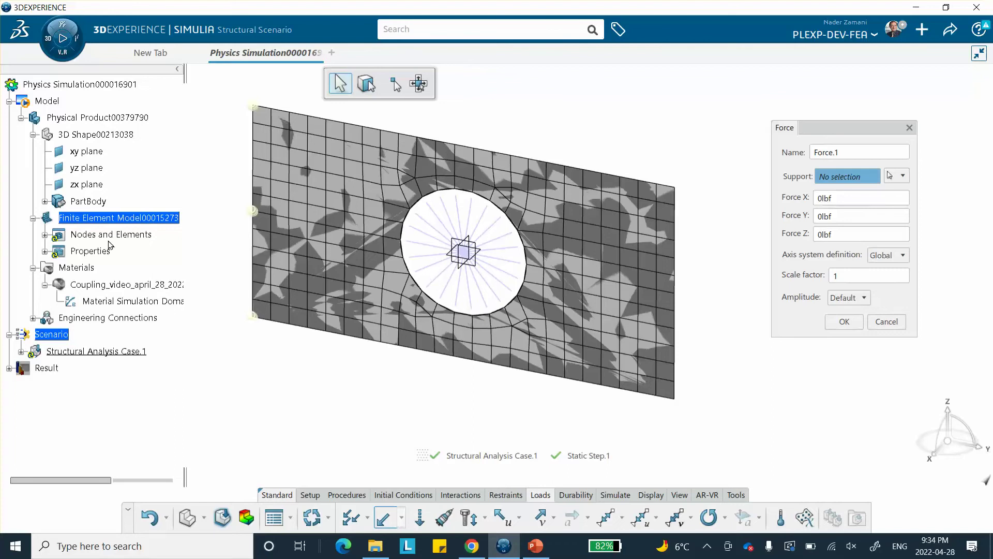
click(45, 235)
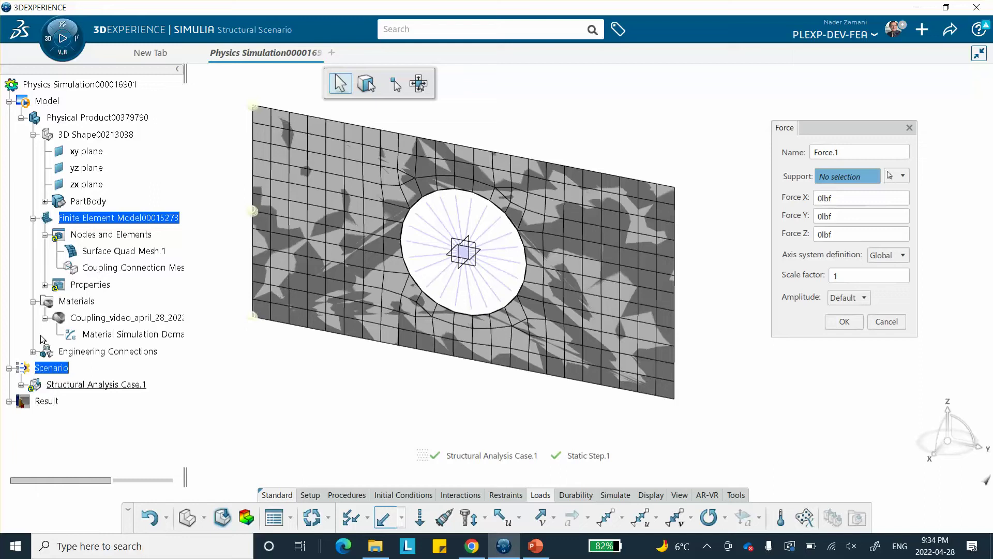
click(33, 352)
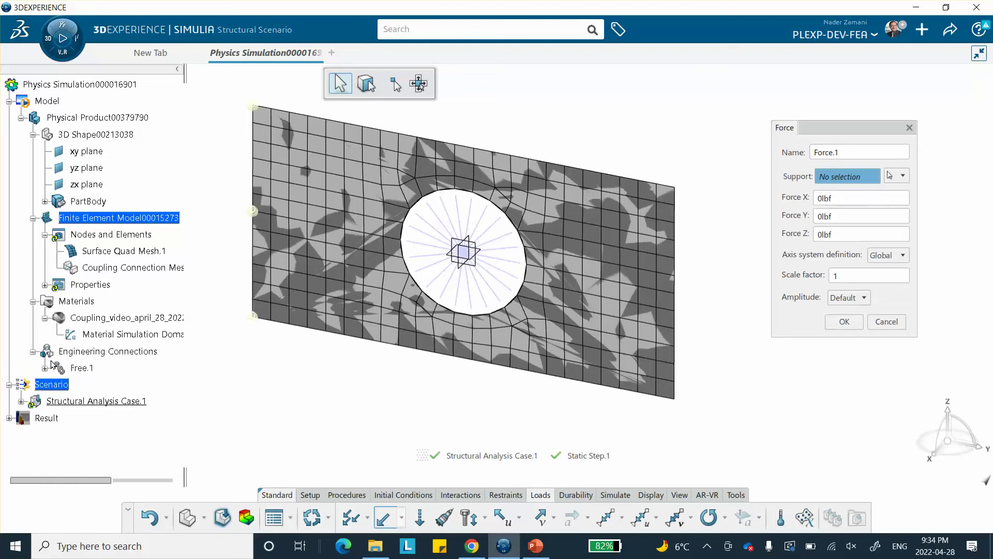
click(45, 368)
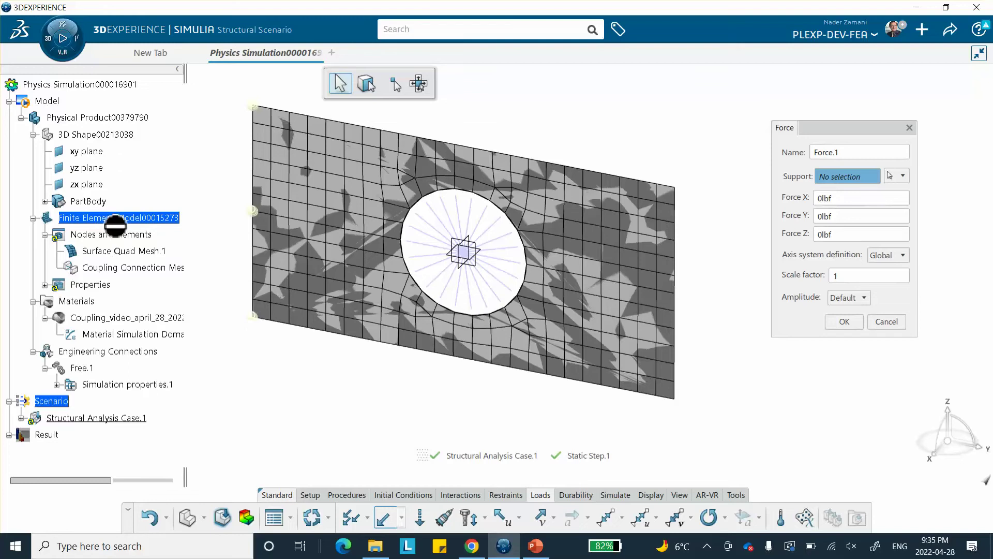
right_click(103, 139)
click(127, 178)
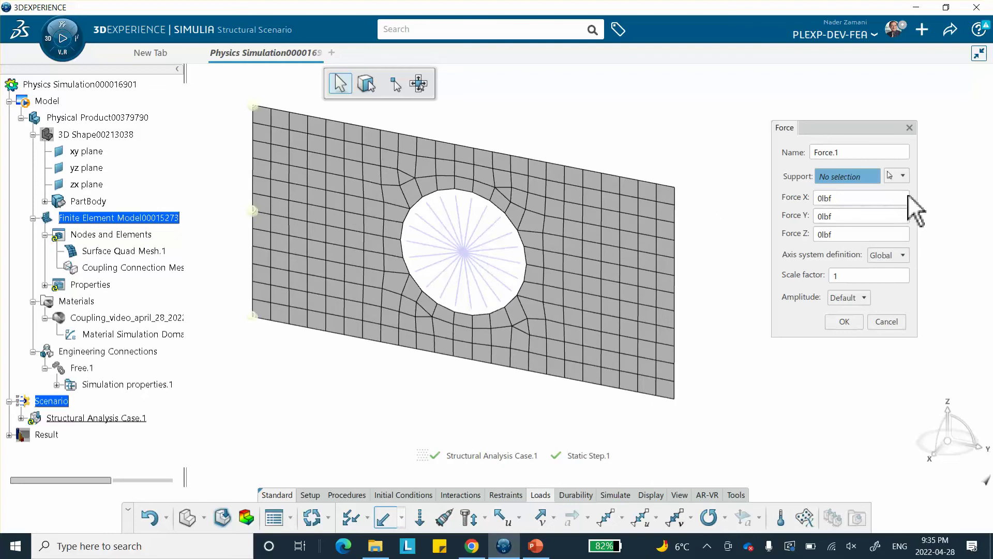
Step: Support the force on the Coupling.1 connection, set Force X to 100 lbf and create the load
click(903, 176)
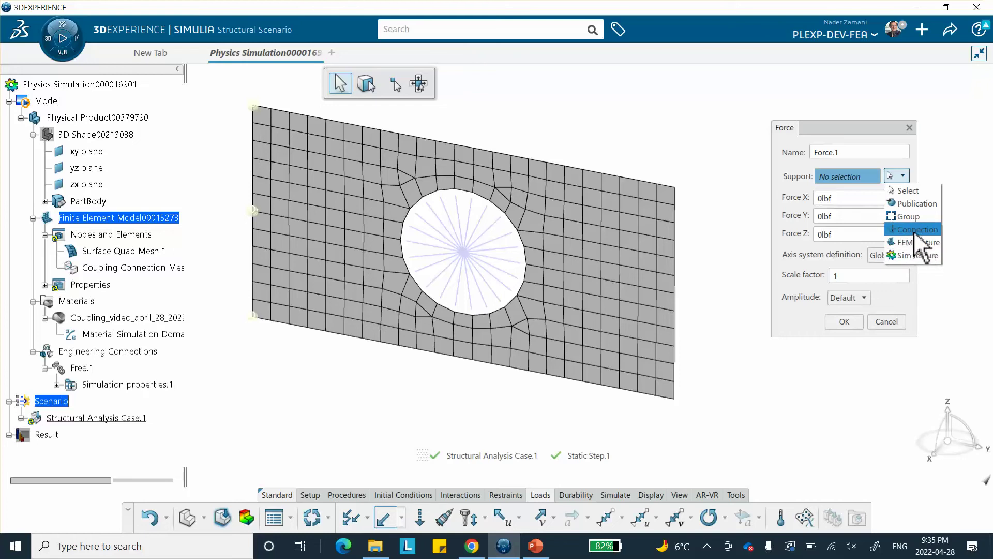
click(892, 230)
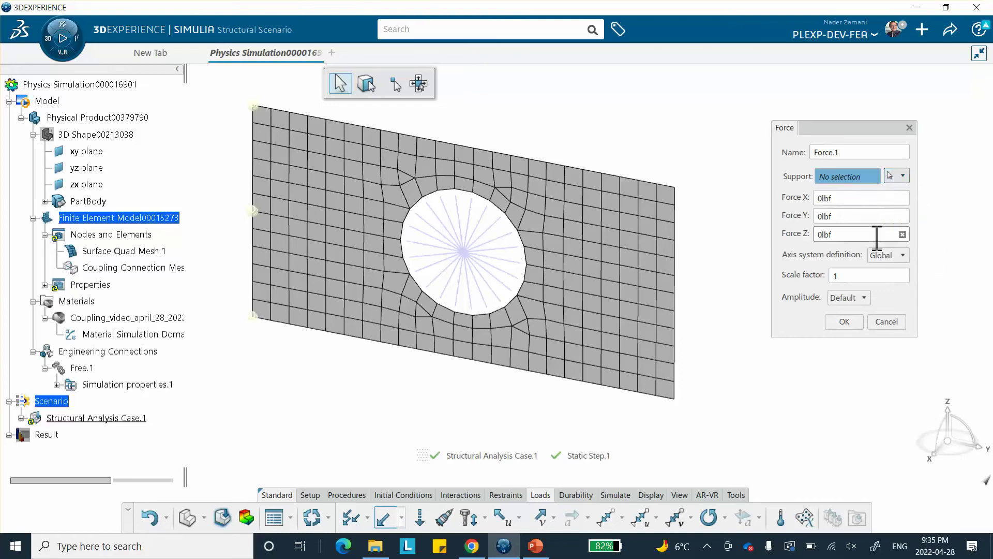
click(586, 206)
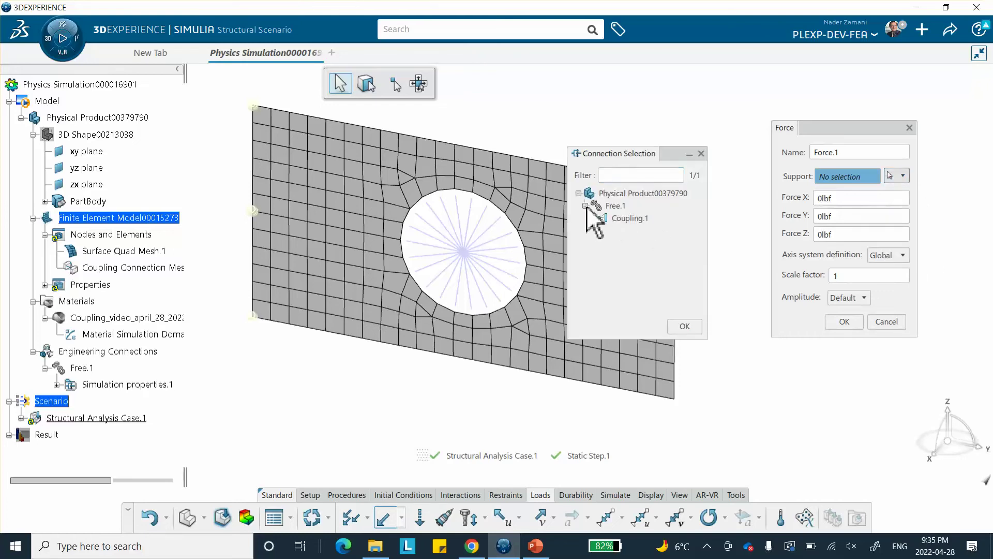
double_click(621, 218)
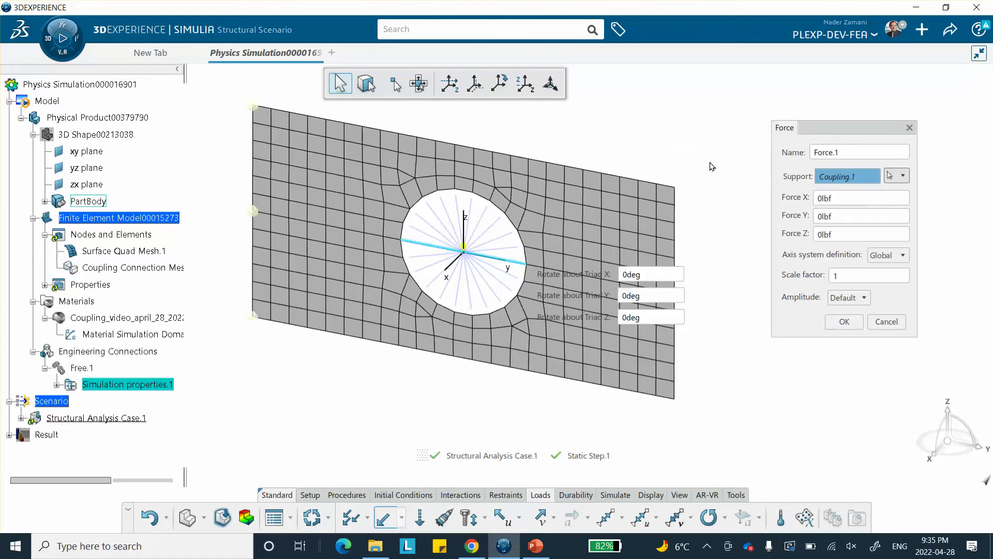
click(903, 176)
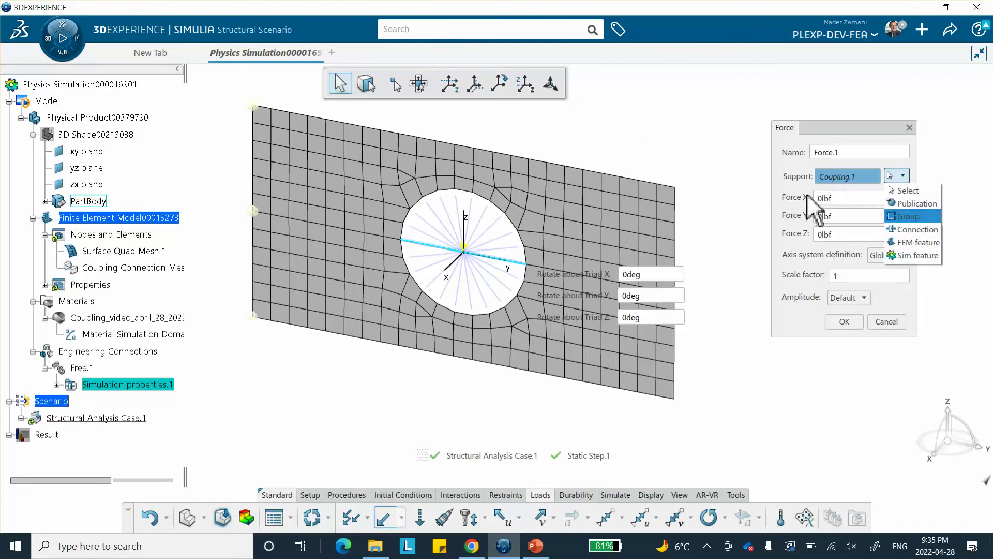
click(841, 202)
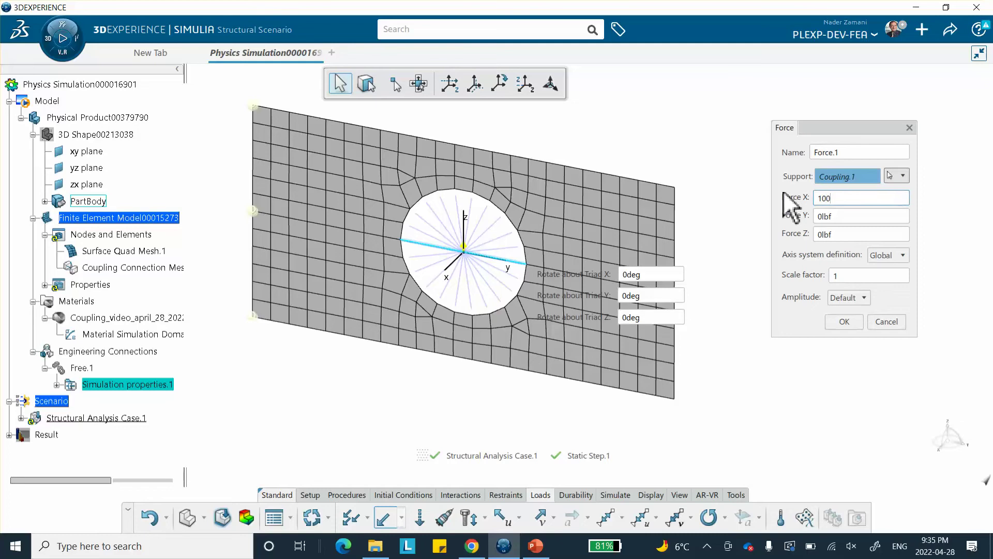
click(843, 321)
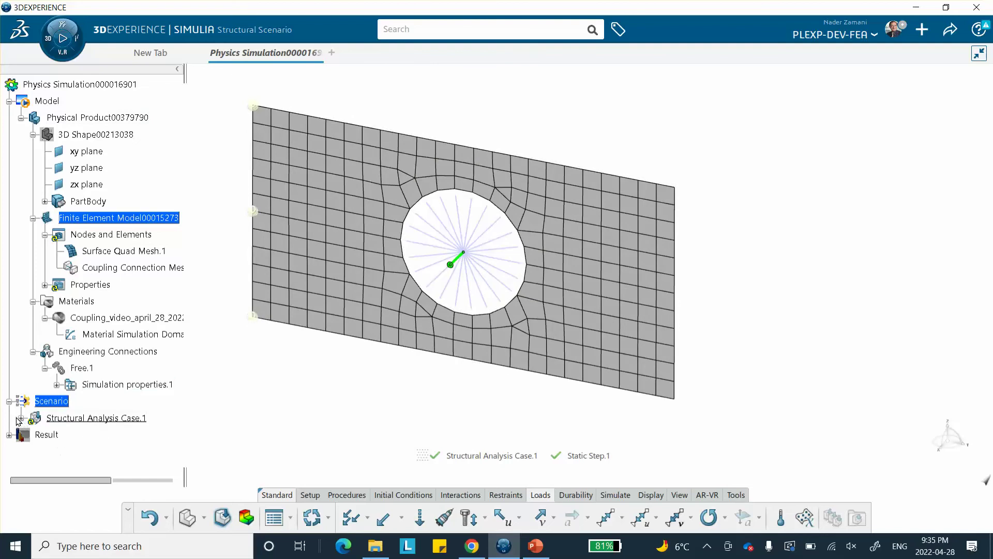
Step: Edit Force.1 under the analysis case's loads, setting Force Y to 100 lbf and Force X to 0
click(22, 418)
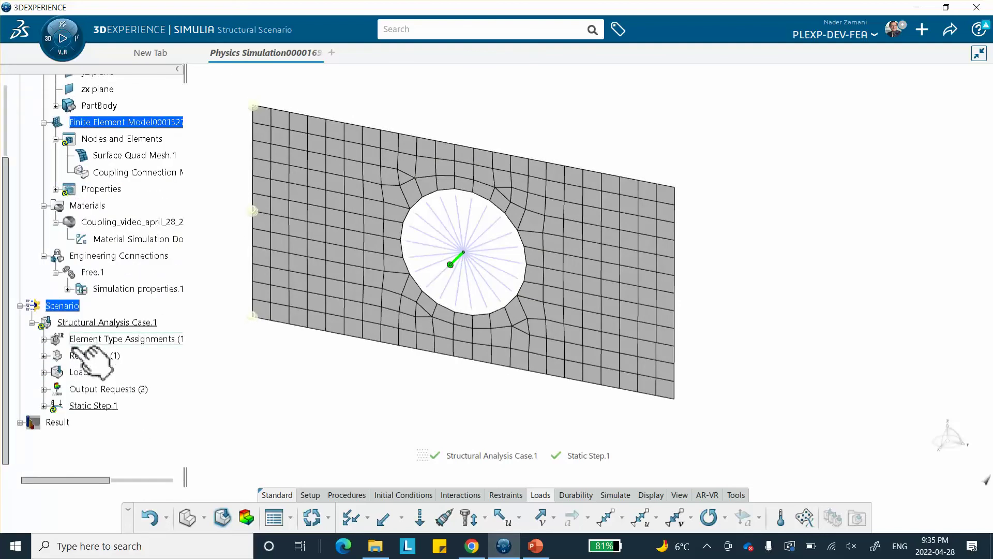
click(44, 372)
click(95, 388)
double_click(96, 388)
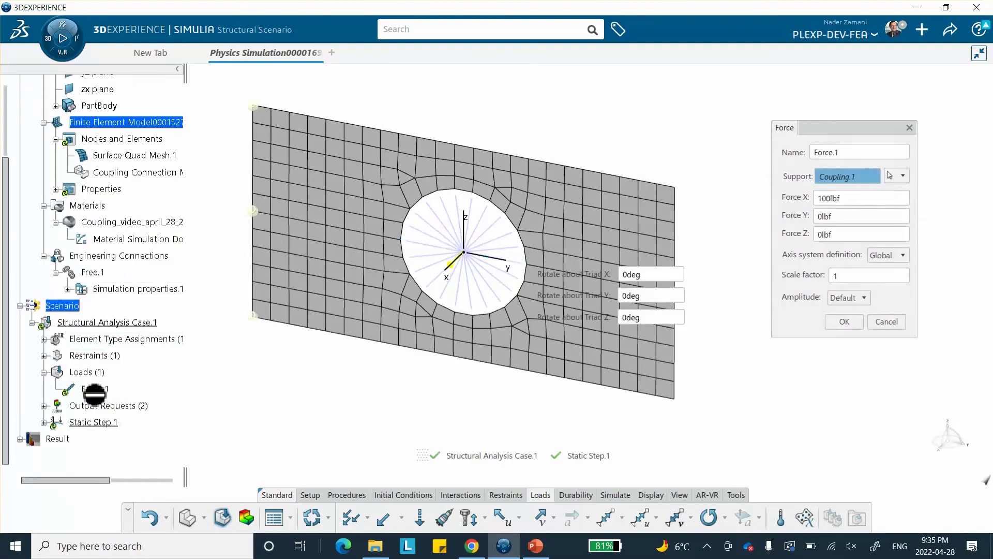
double_click(858, 217)
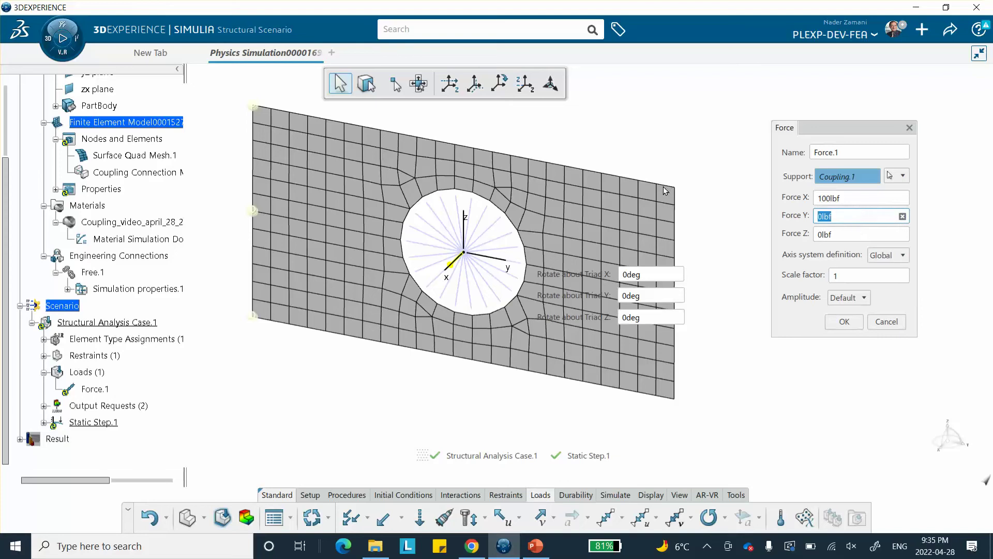
text(100)
click(854, 197)
double_click(838, 198)
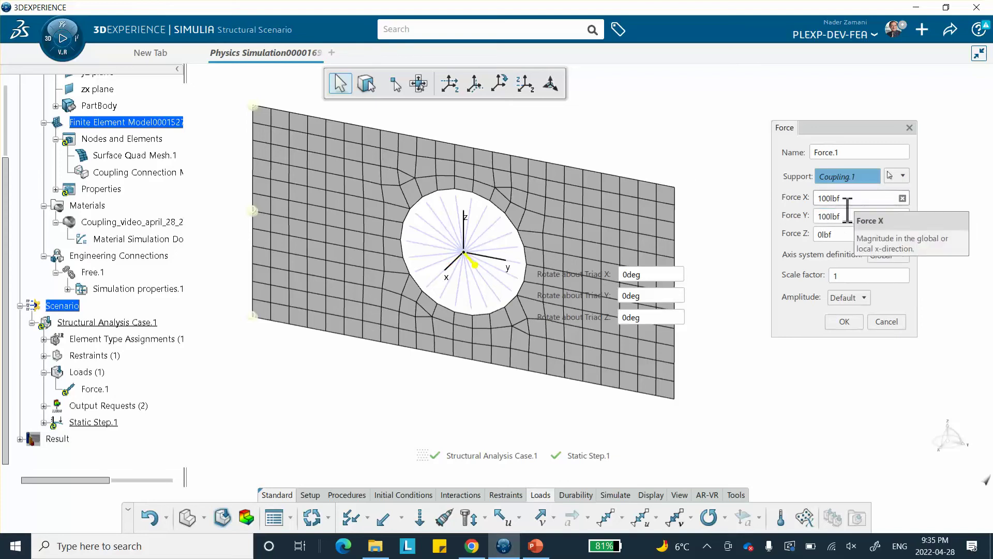
text(0)
click(844, 322)
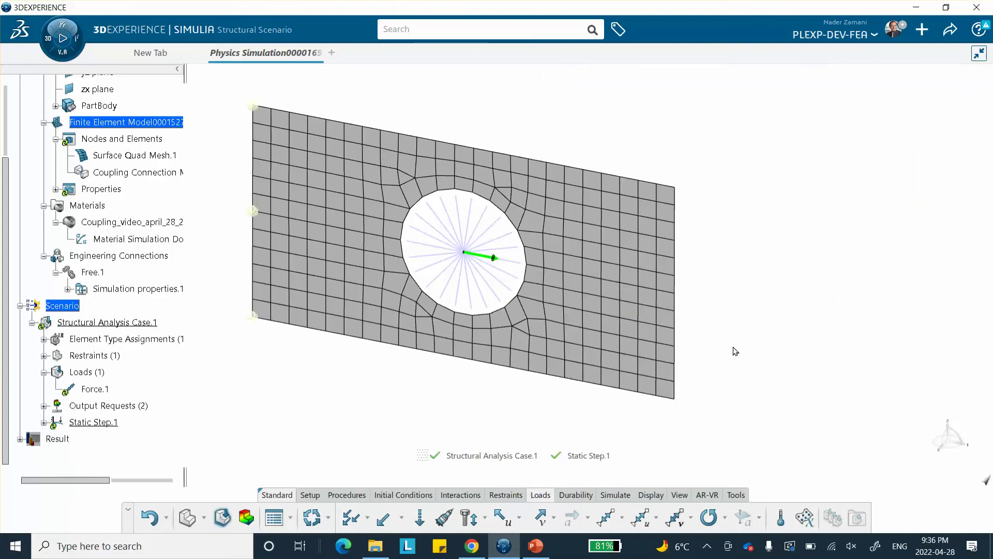
Step: Check the RBE2 and RBE3 comparison slide in PowerPoint, return to 3DEXPERIENCE and show the plate in the front view
click(535, 545)
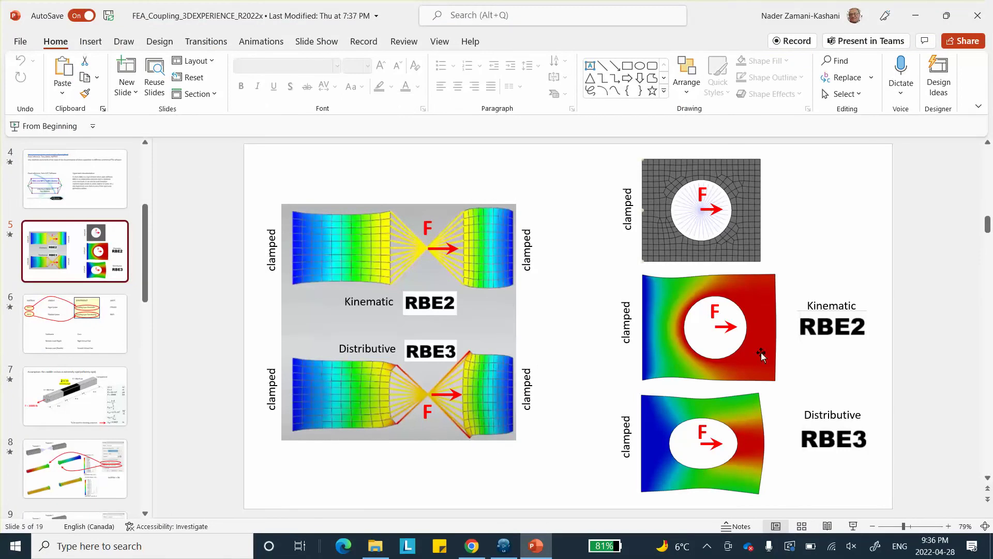
click(915, 16)
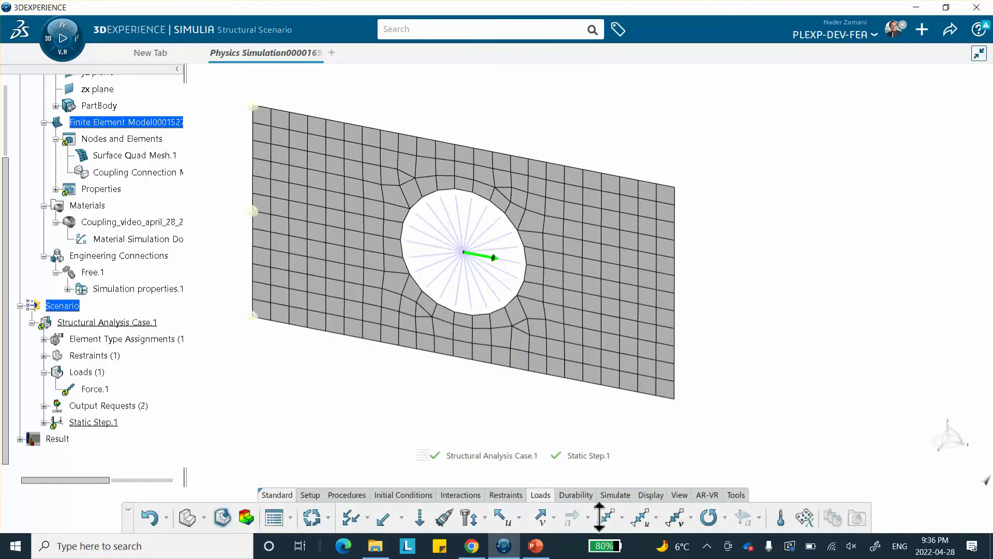
click(676, 495)
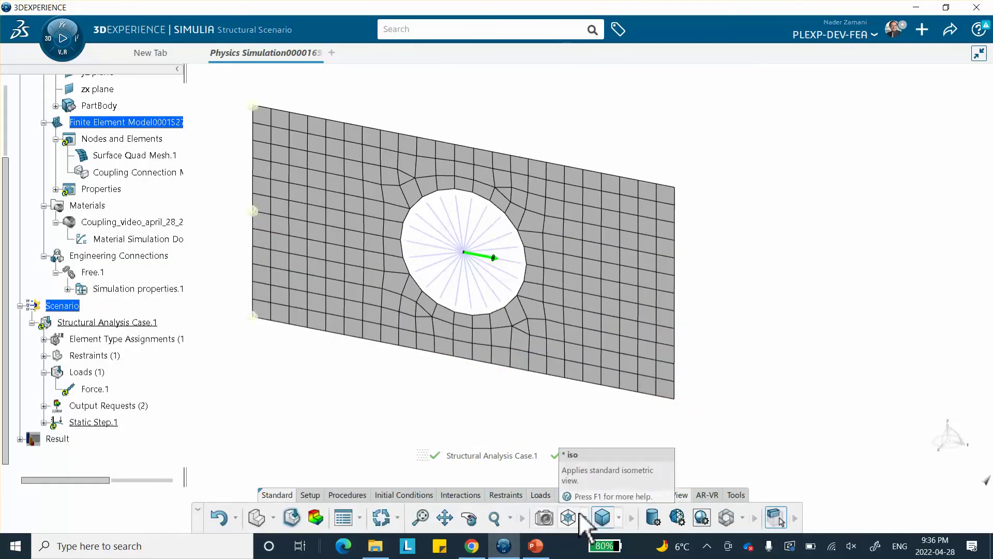
click(583, 517)
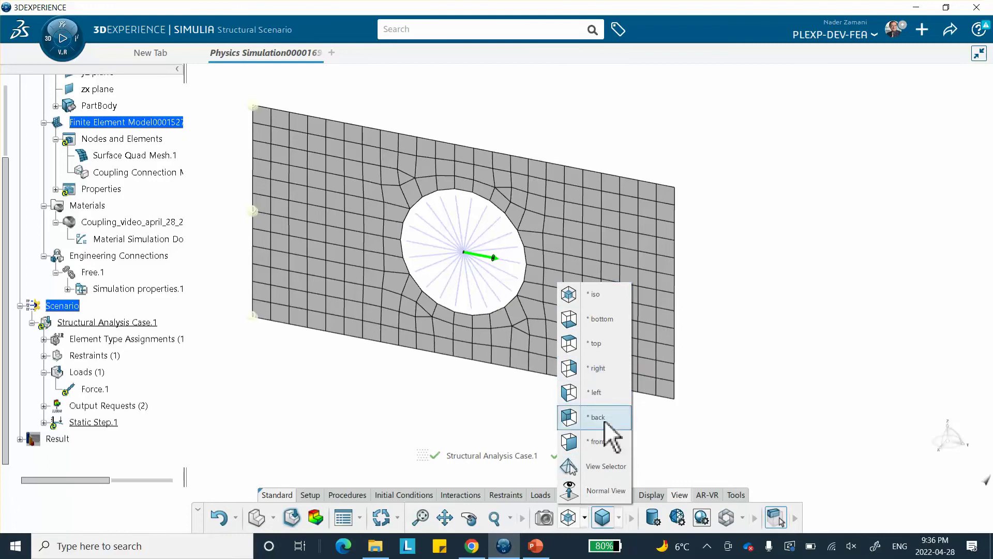
click(600, 441)
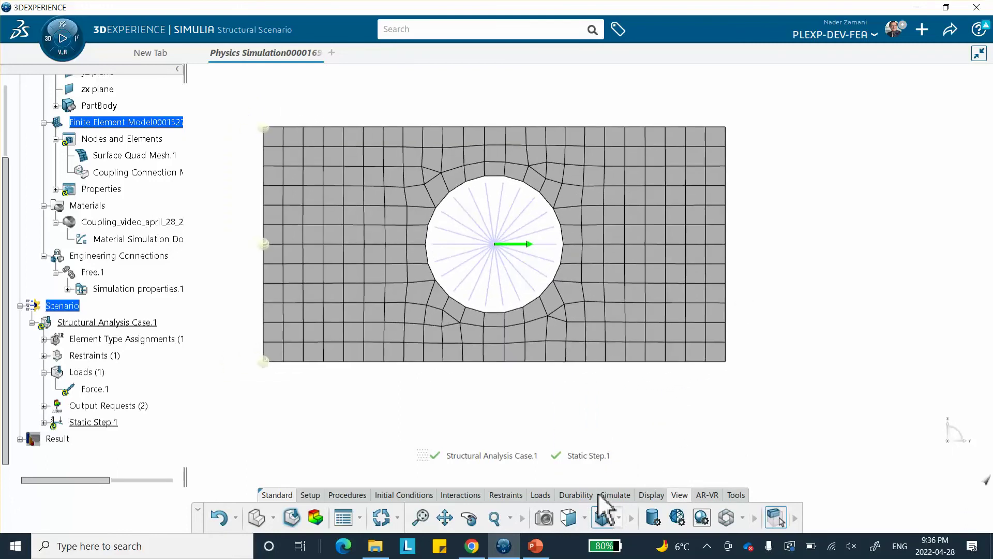
Step: Run the model and scenario checks and the simulation checks on the local machine with 4 cores, closing each status report
click(603, 495)
click(535, 517)
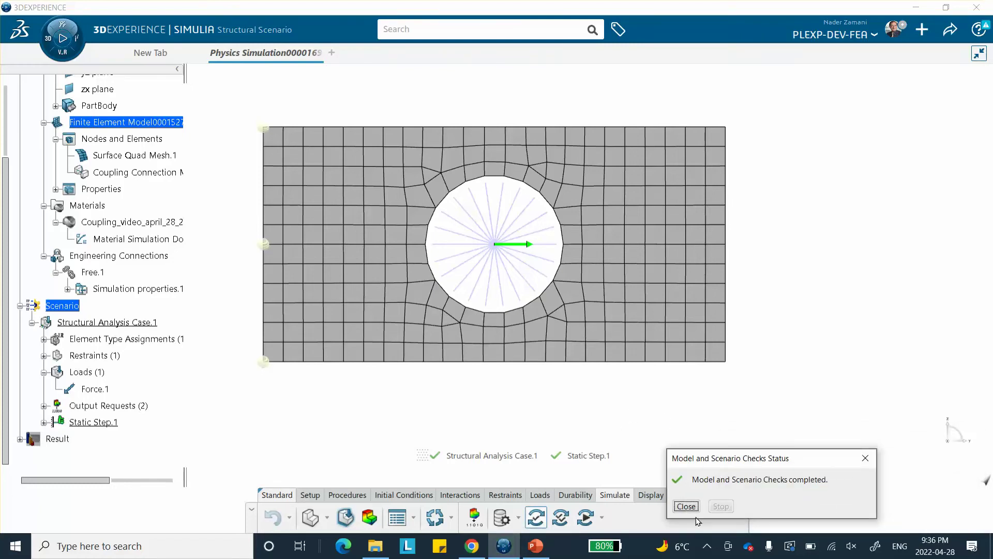
click(693, 509)
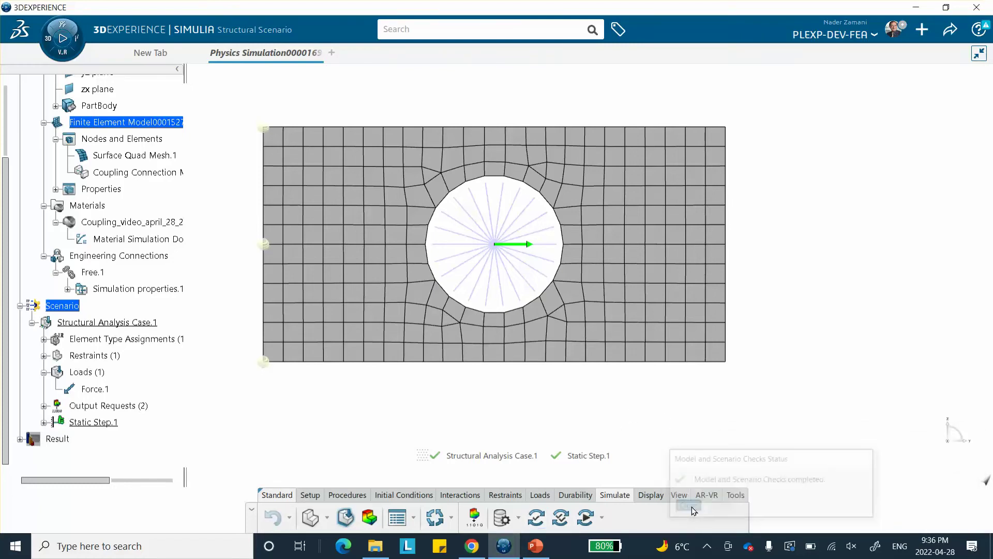
click(561, 519)
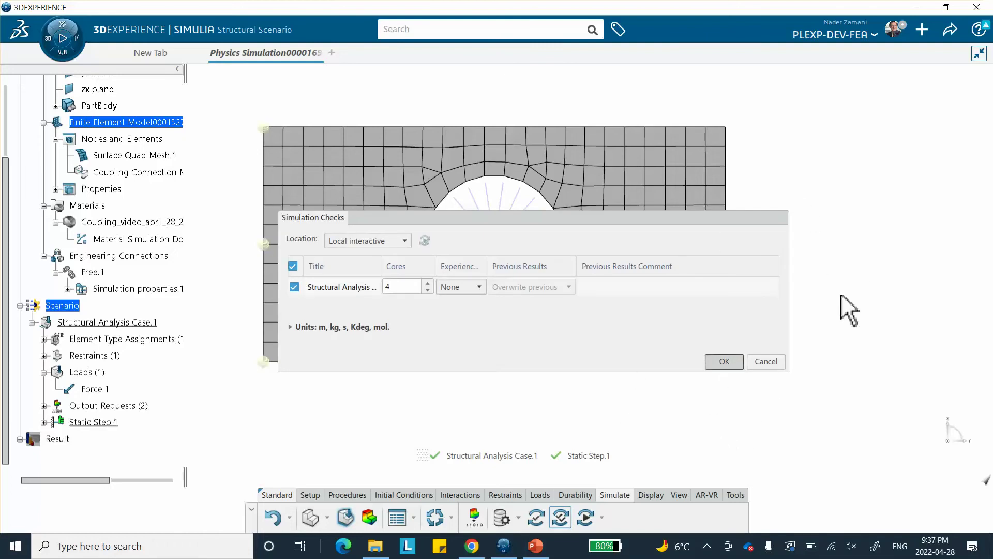
key(Return)
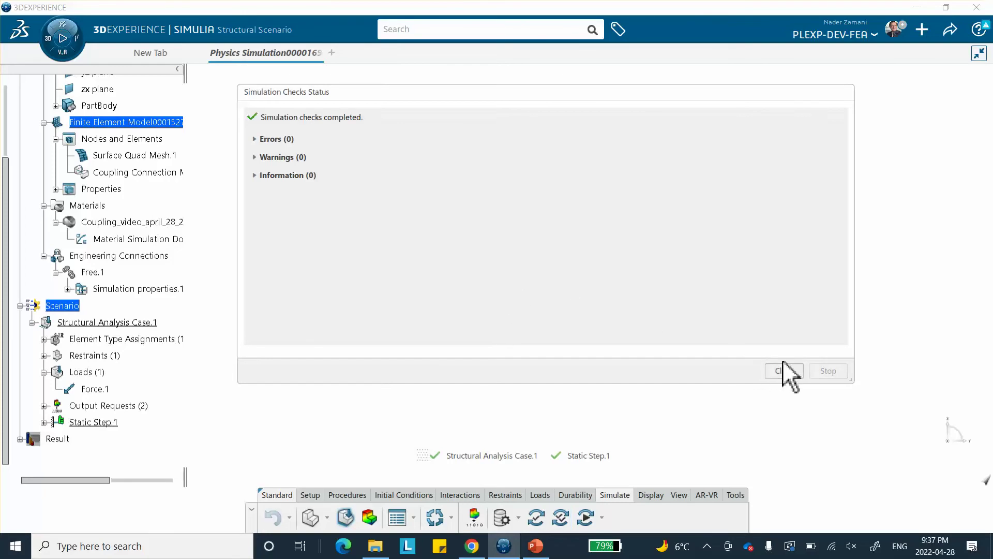
click(785, 371)
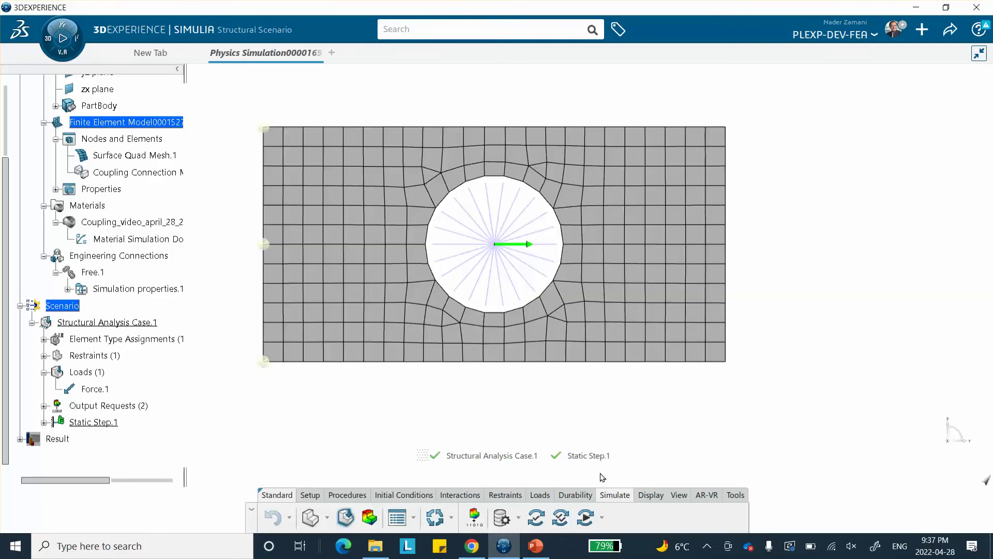
Step: Simulate the analysis case locally on 4 cores and show the Von Mises stress plot at 1 s with the plot settings collapsed
click(587, 523)
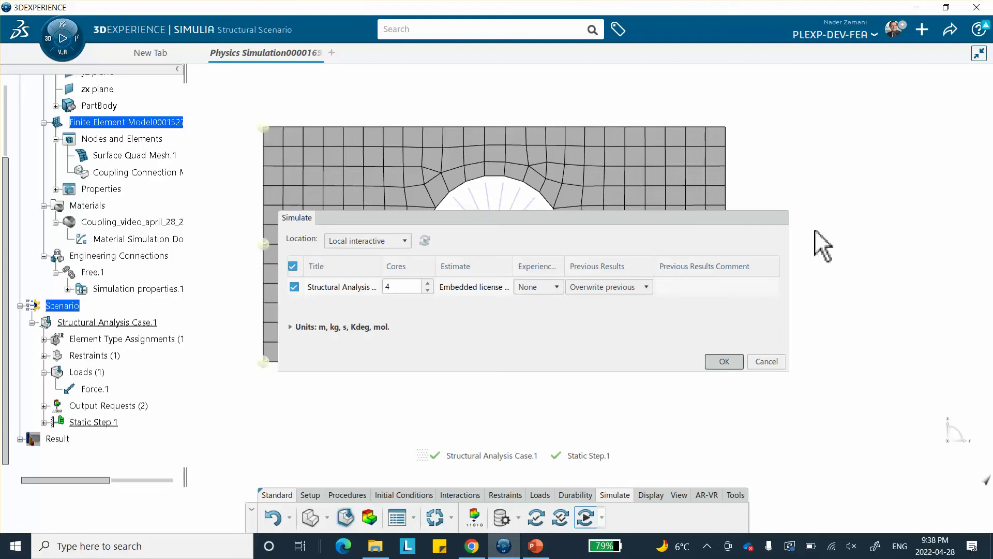
key(Return)
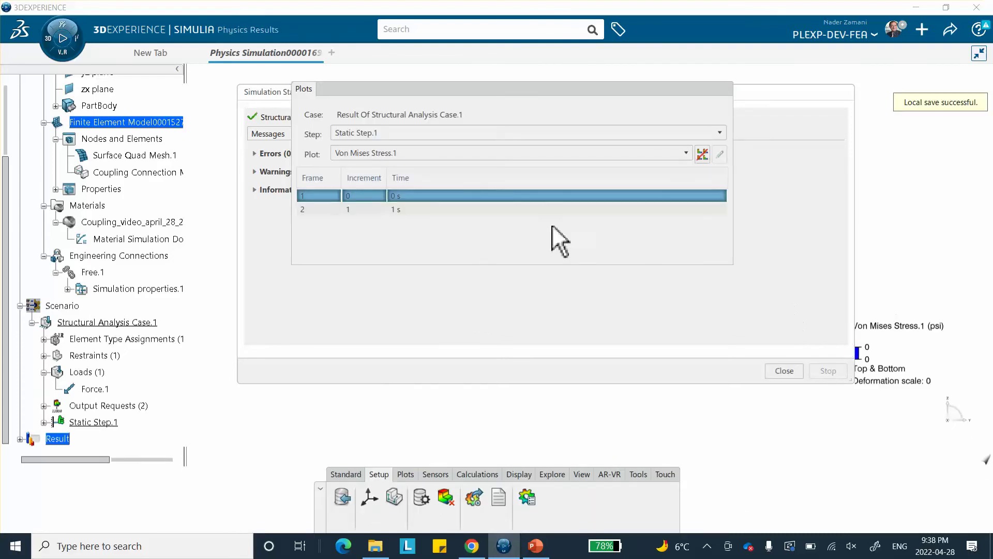
click(496, 209)
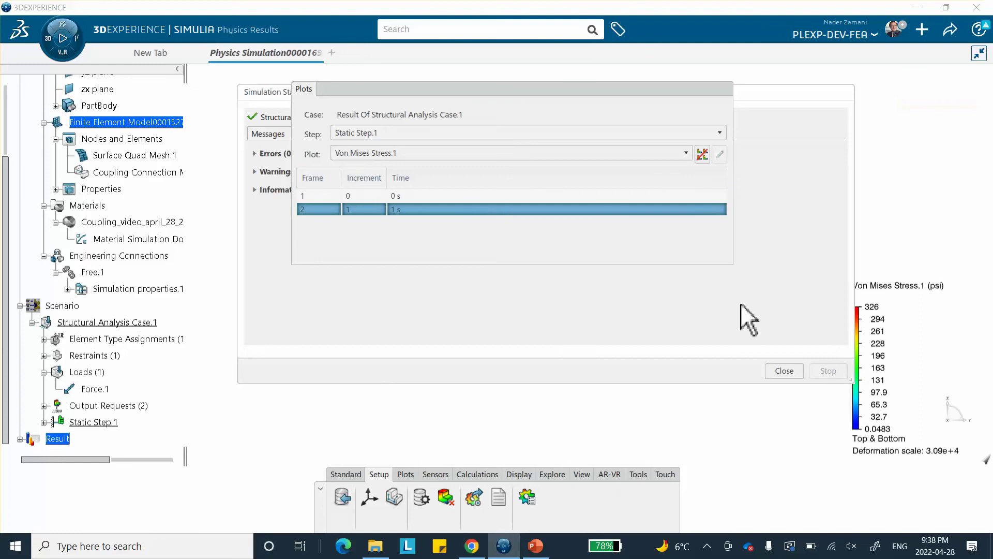
click(782, 371)
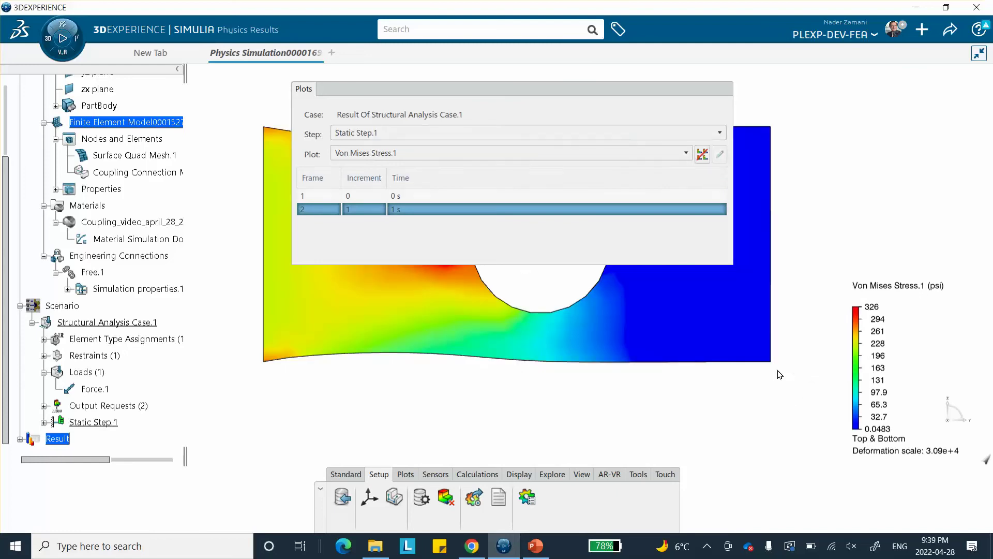
click(601, 88)
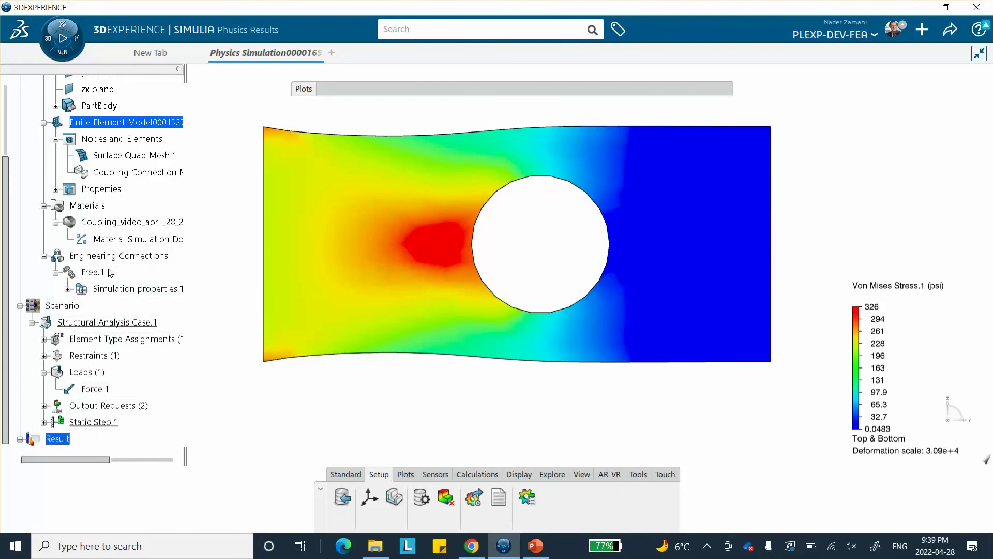
Step: Change the coupling type of Coupling.1 to Structural distributing, keeping the uniform weighting method
click(68, 289)
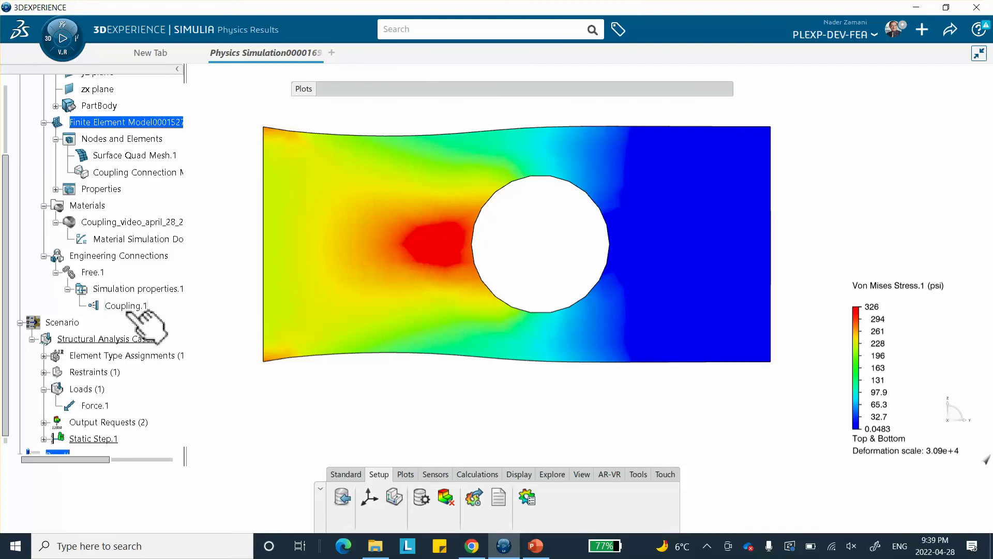
double_click(124, 306)
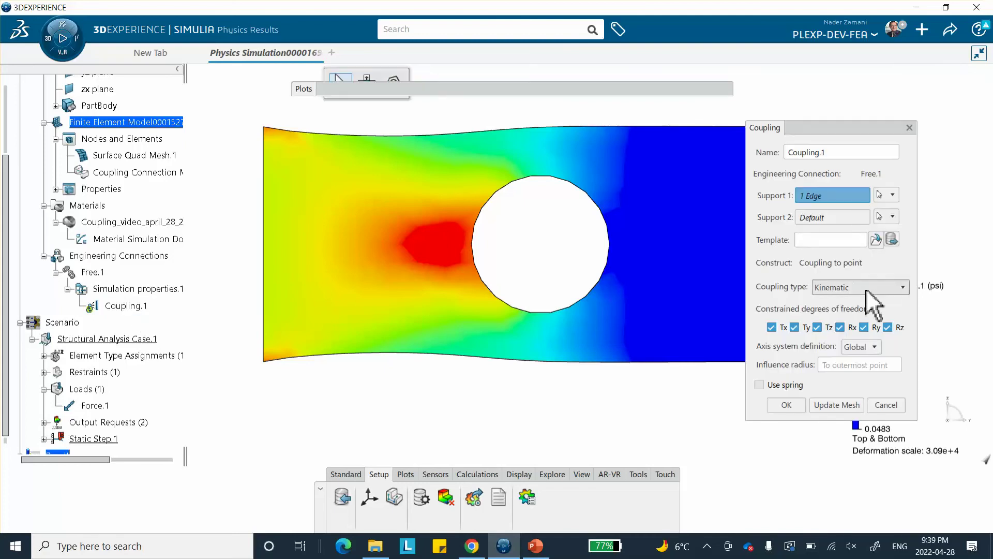
click(867, 288)
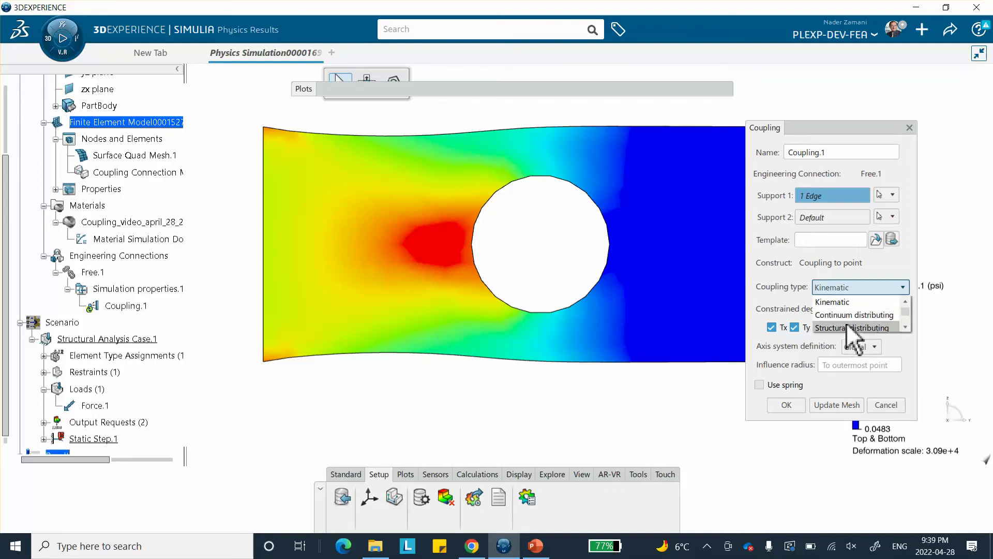
click(851, 327)
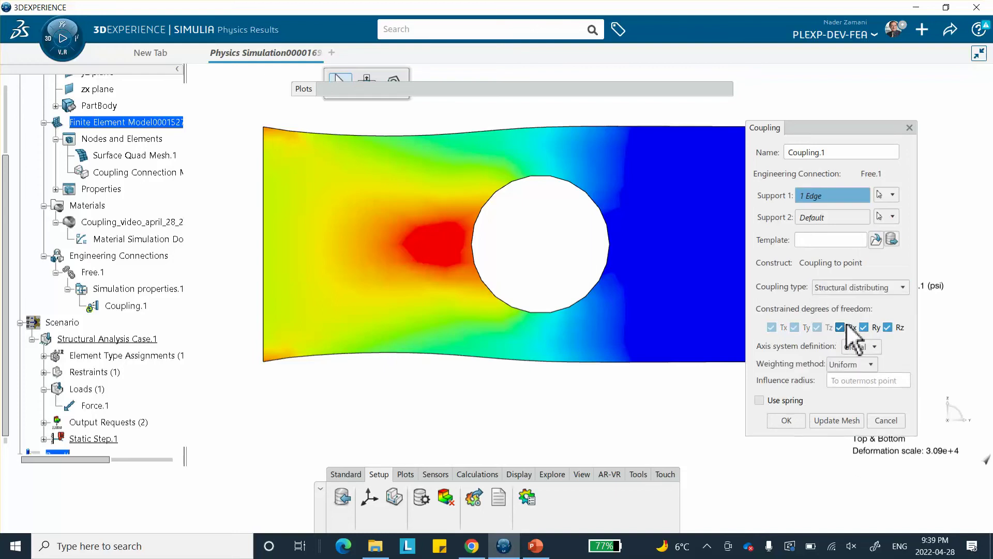
click(784, 420)
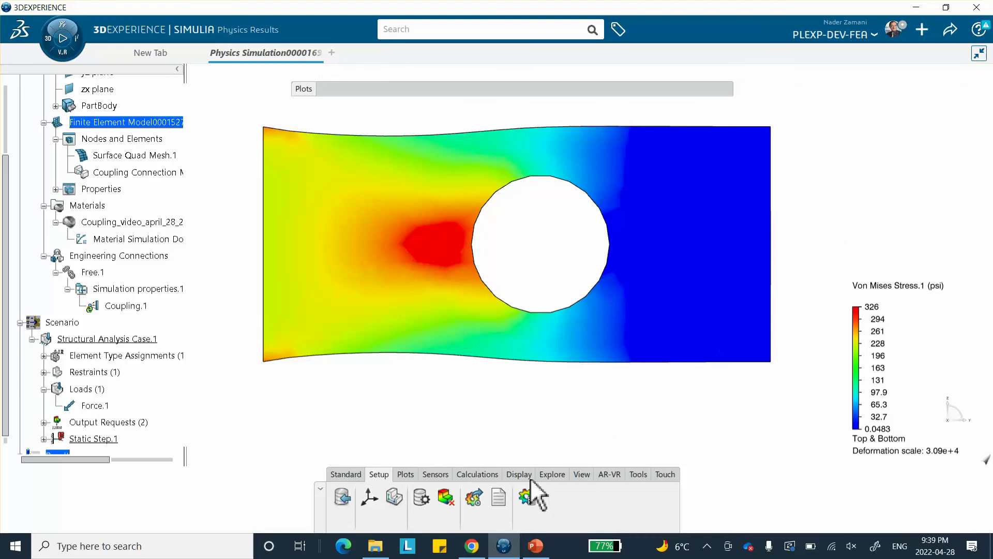
Step: Return to the structural scenario, rerun the simulation with the distributing coupling and show its unobstructed Von Mises stress plot
click(353, 477)
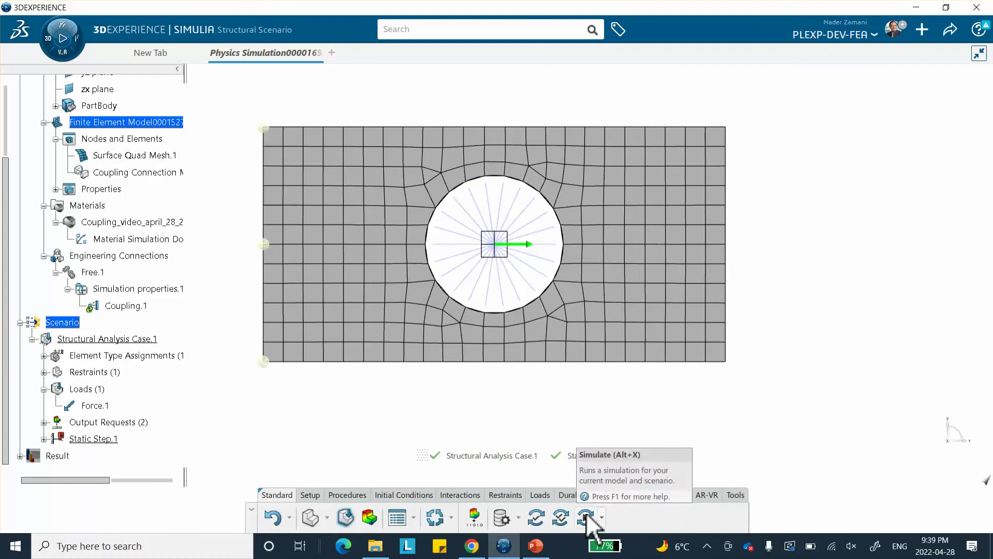
click(586, 518)
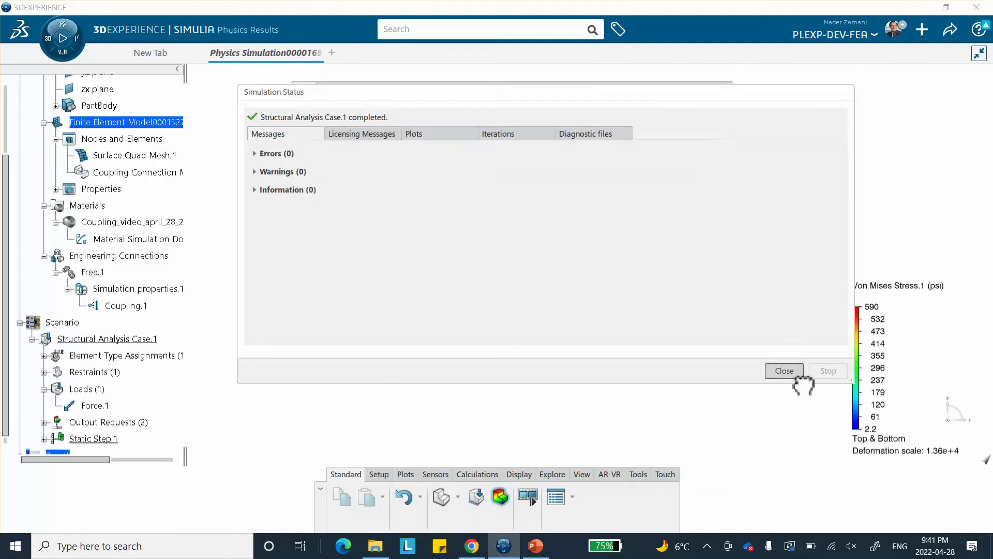
click(796, 373)
double_click(587, 88)
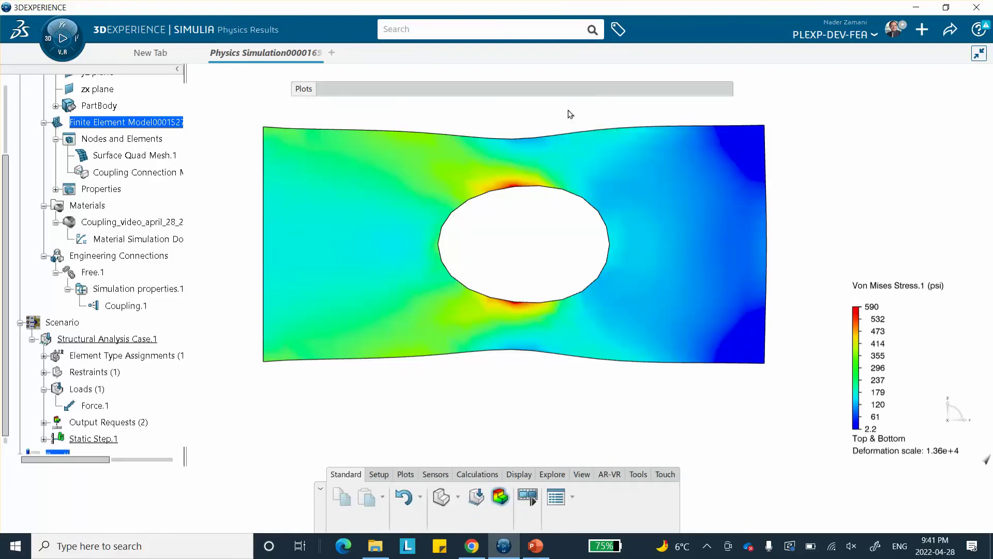
Step: Close the physics simulation and the holed plate's physical product without saving the changes
mouse_move(686, 214)
click(317, 52)
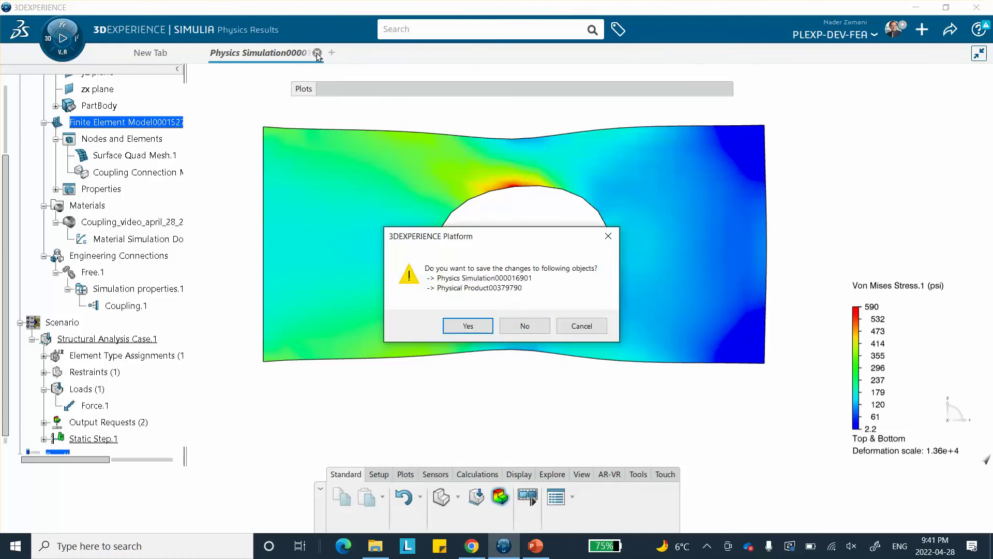
click(517, 327)
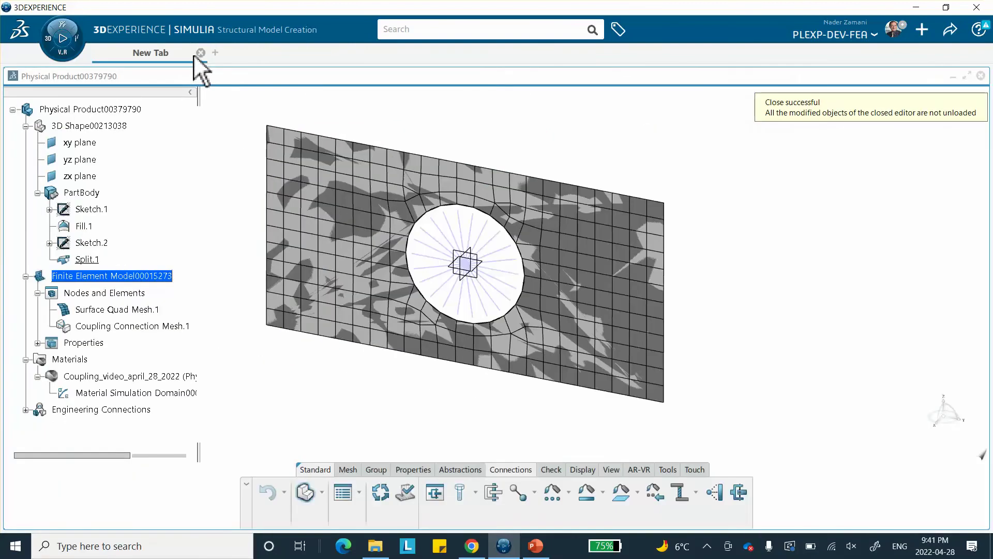
click(201, 52)
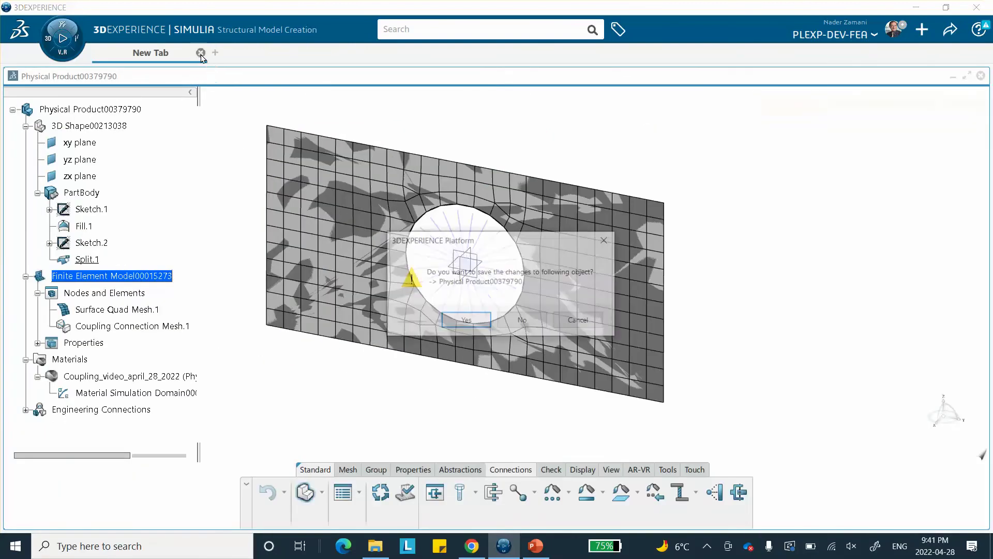
click(519, 323)
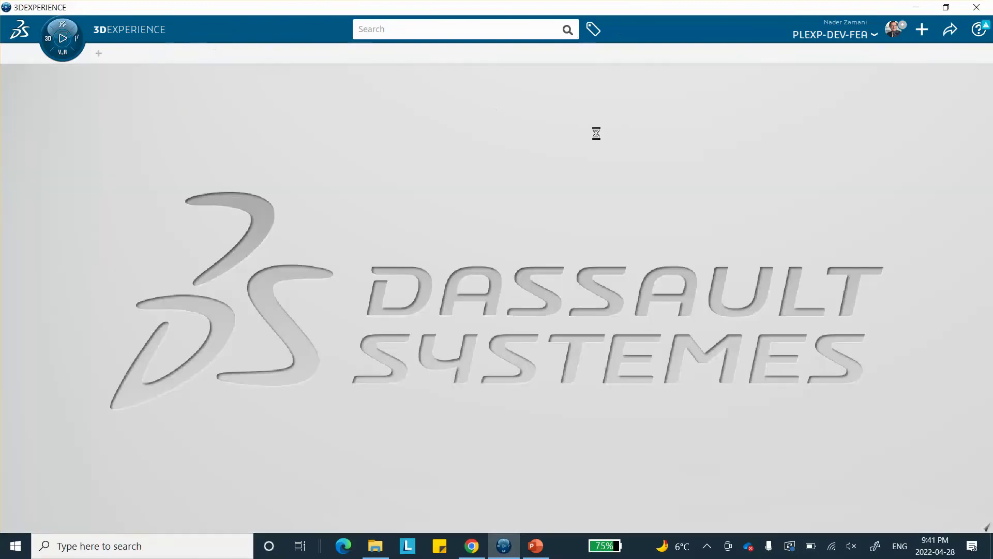
Step: Create a new empty 3D part in the Part Design app
click(47, 42)
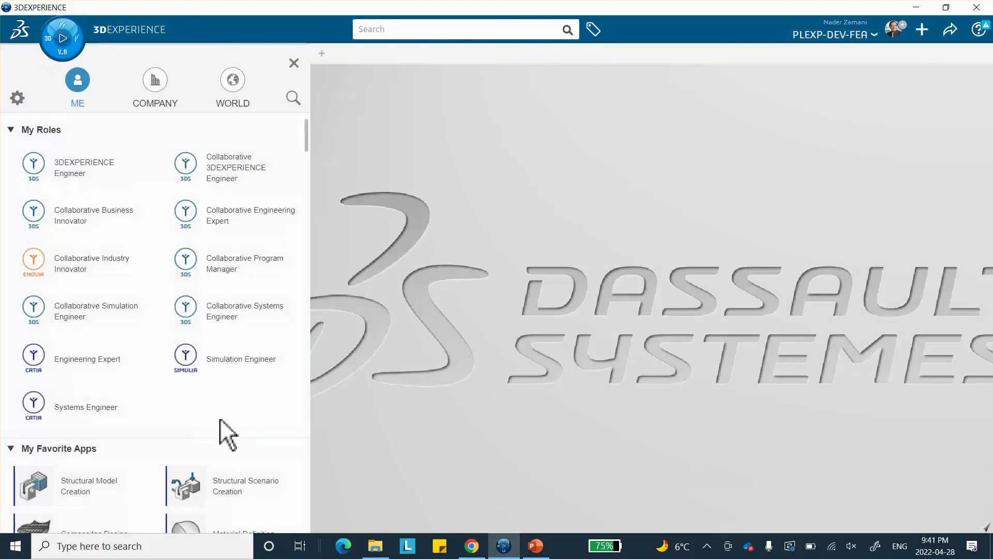
scroll(220, 486, down, 2)
click(201, 476)
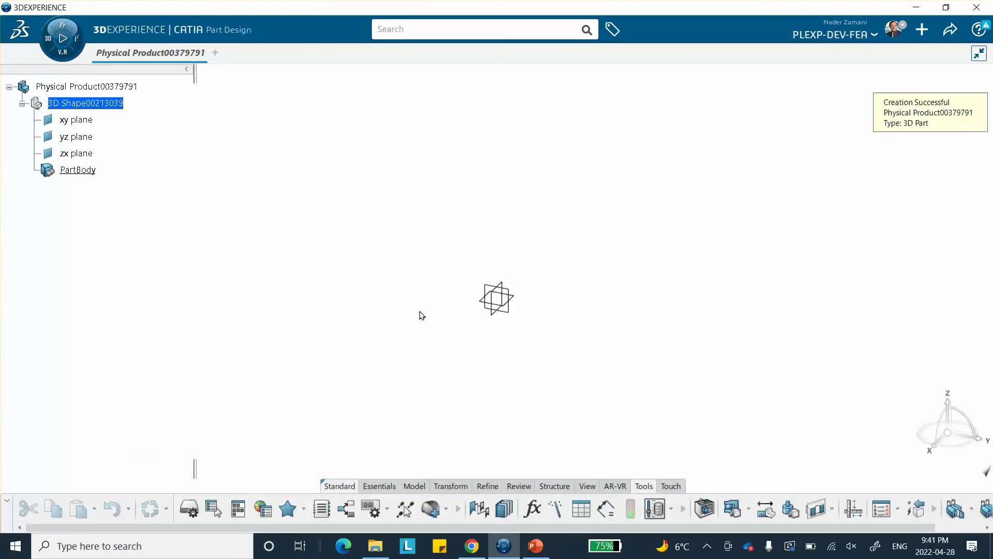
Step: Switch to the PowerPoint coupling presentation and show slide 7, the bar with the infinitely rigid middle section, as a full-screen slide show
click(535, 545)
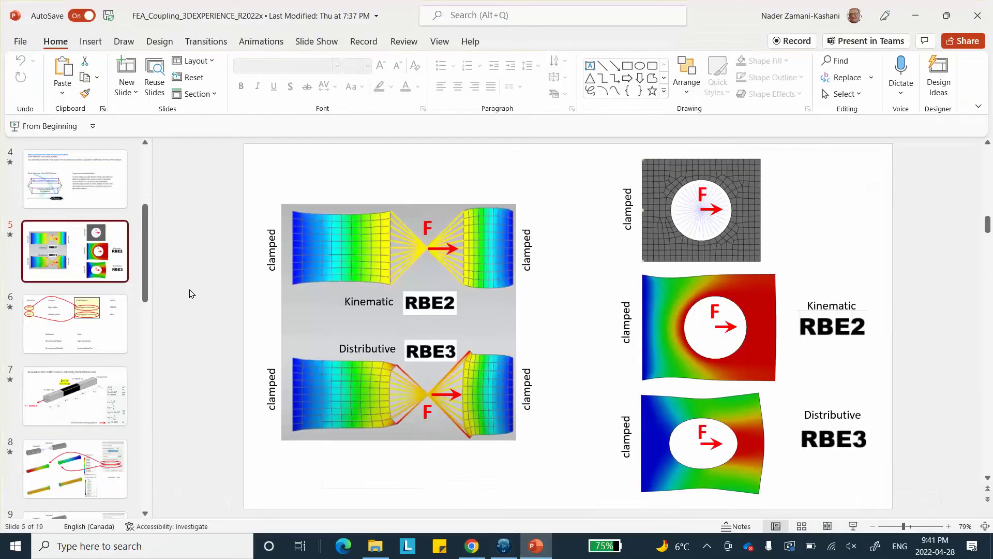
scroll(83, 299, down, 1)
click(78, 362)
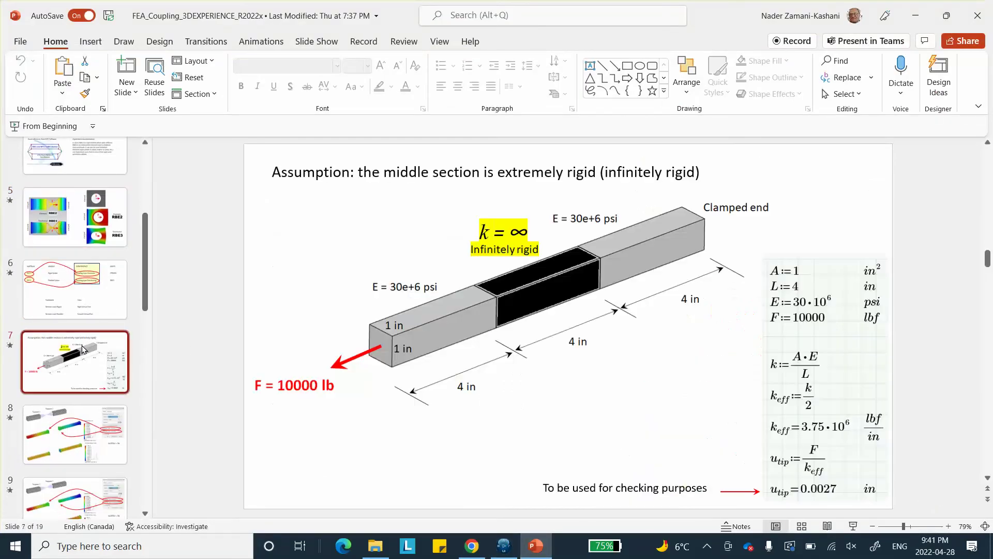
click(852, 526)
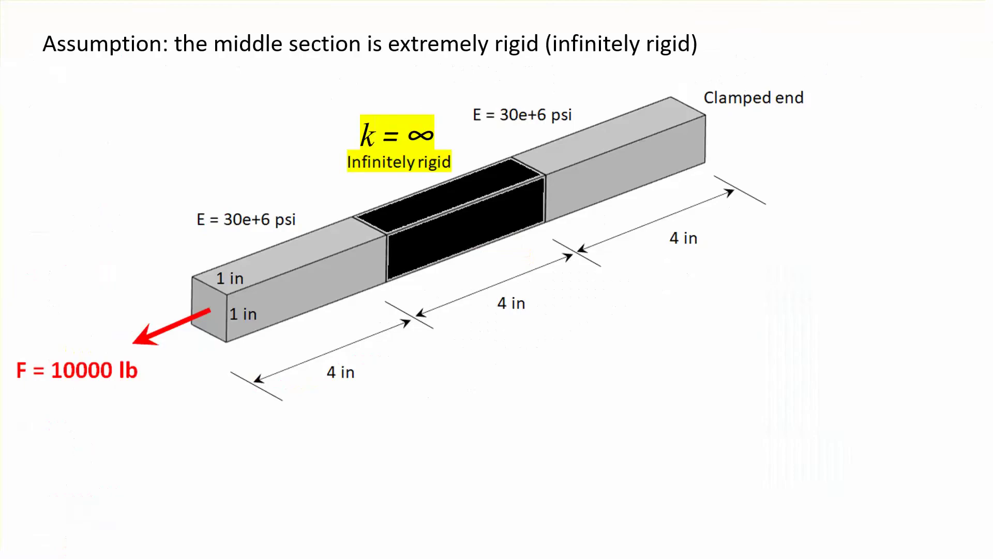